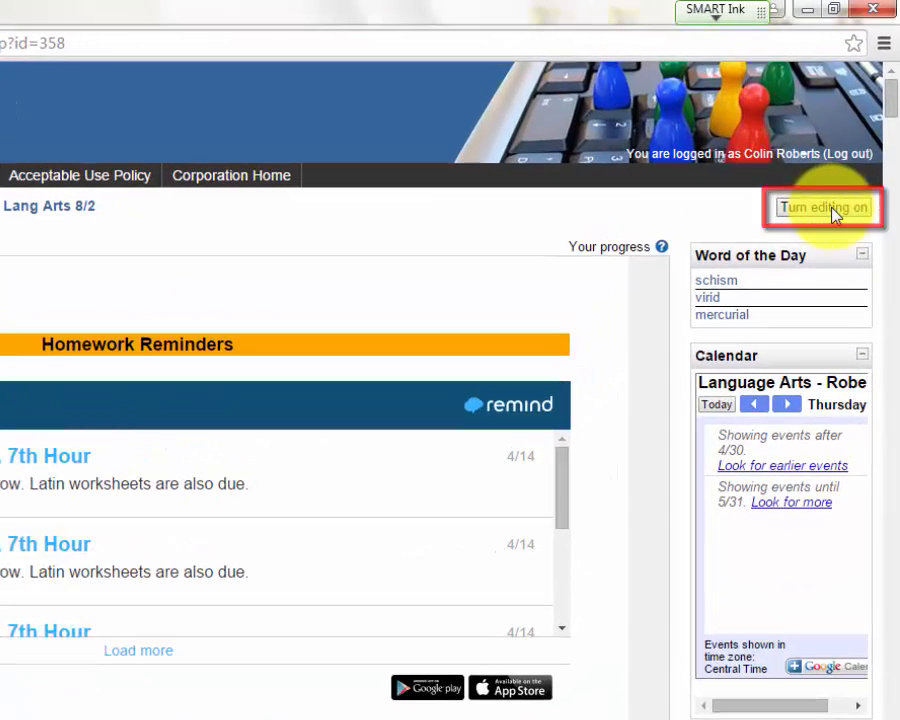
Turn on course editing and add a Database activity to the Week 1 (9/8 - 9/12) section
{"action": "left_click", "coordinate": [800, 212]}
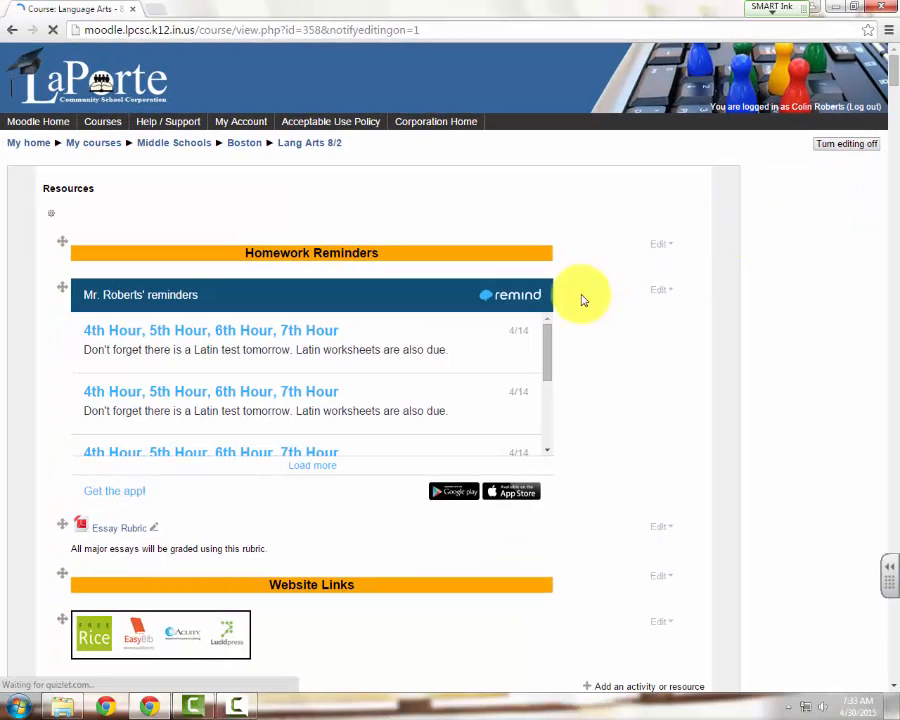
{"action": "scroll", "coordinate": [533, 333], "scroll_direction": "down", "scroll_amount": 3}
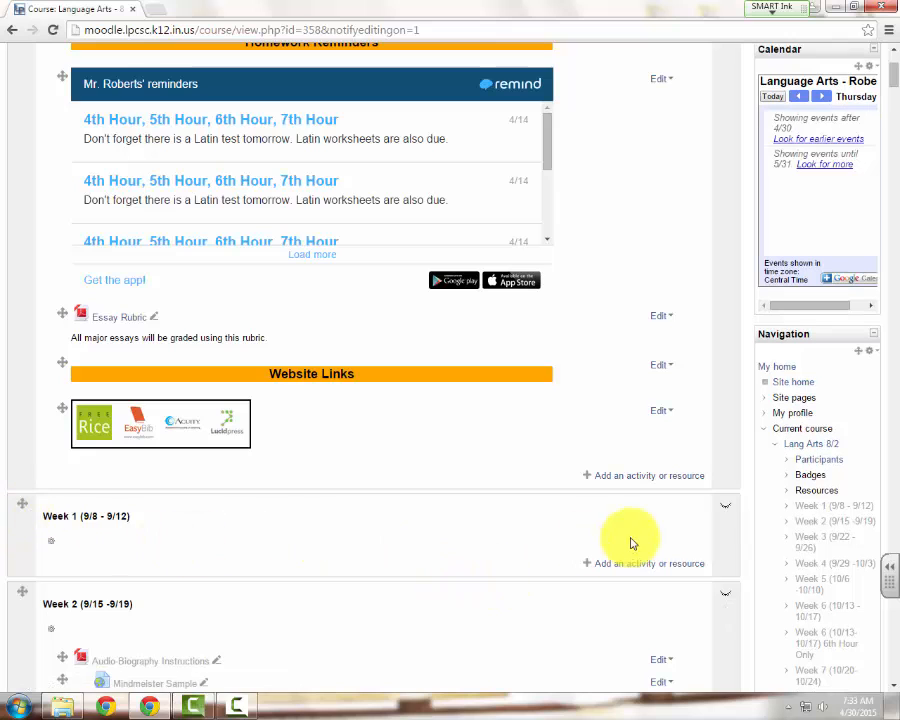
{"action": "left_click", "coordinate": [613, 566]}
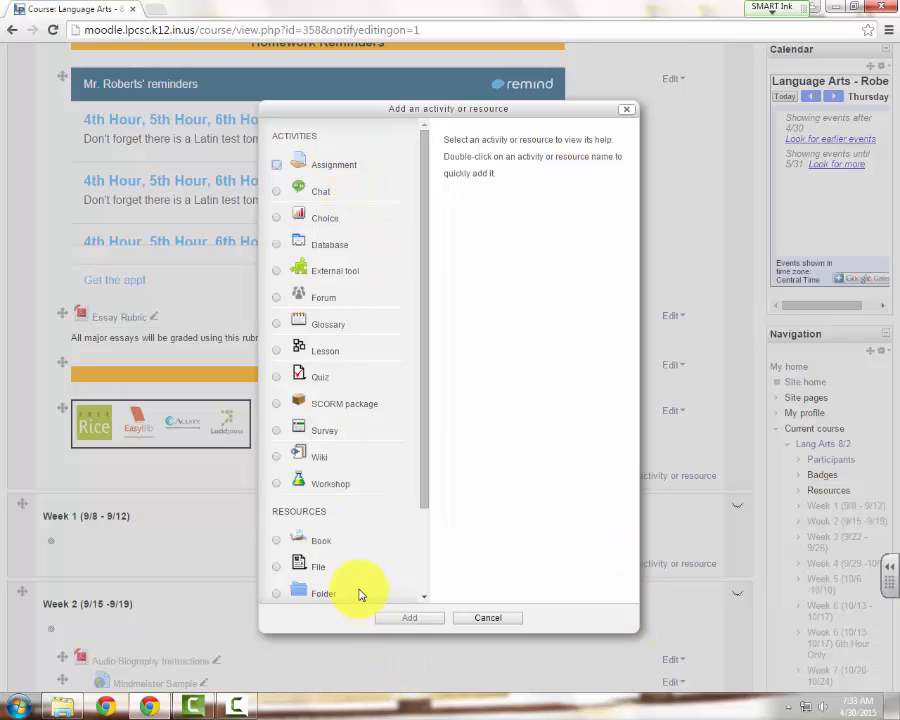
{"action": "left_click", "coordinate": [300, 244]}
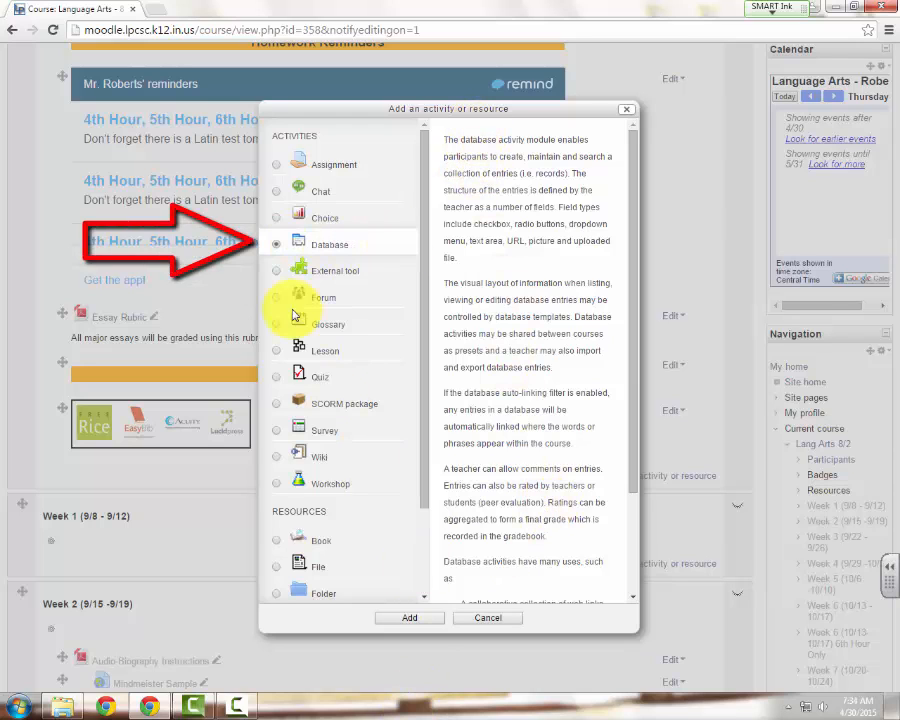
{"action": "left_click", "coordinate": [397, 622]}
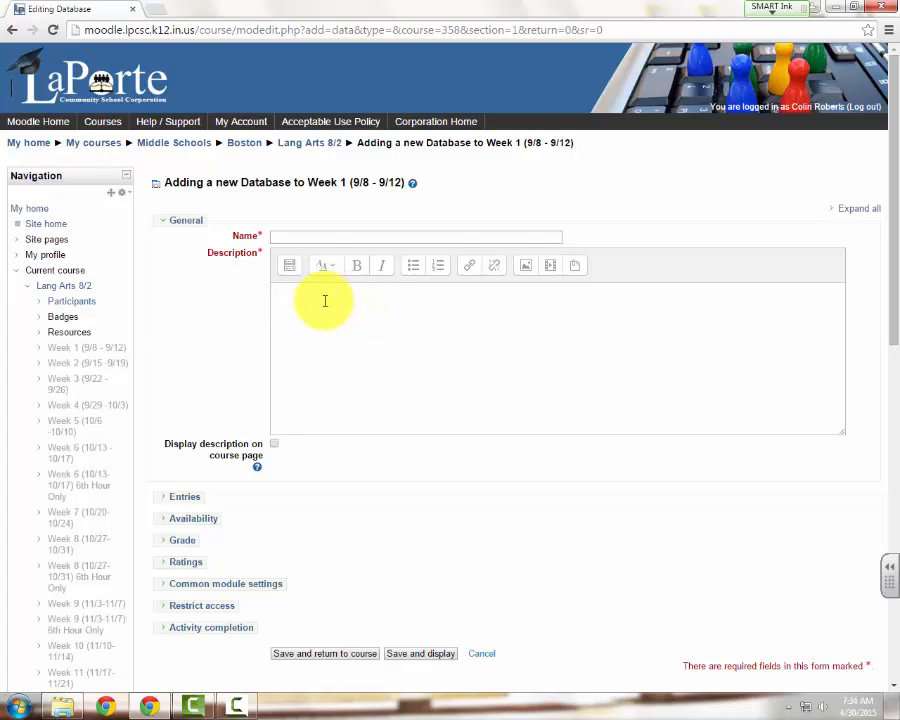
Name the database Test Database, describe it as test123, and display the description on the course page
{"action": "left_click", "coordinate": [379, 241]}
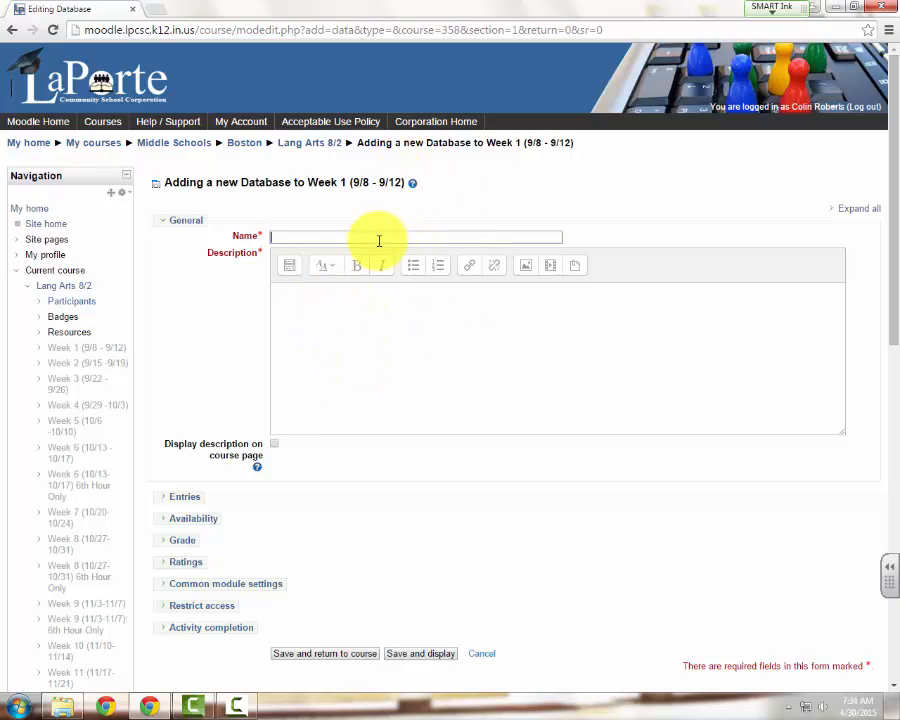
{"action": "type", "text": "Test Database"}
{"action": "left_click", "coordinate": [411, 289]}
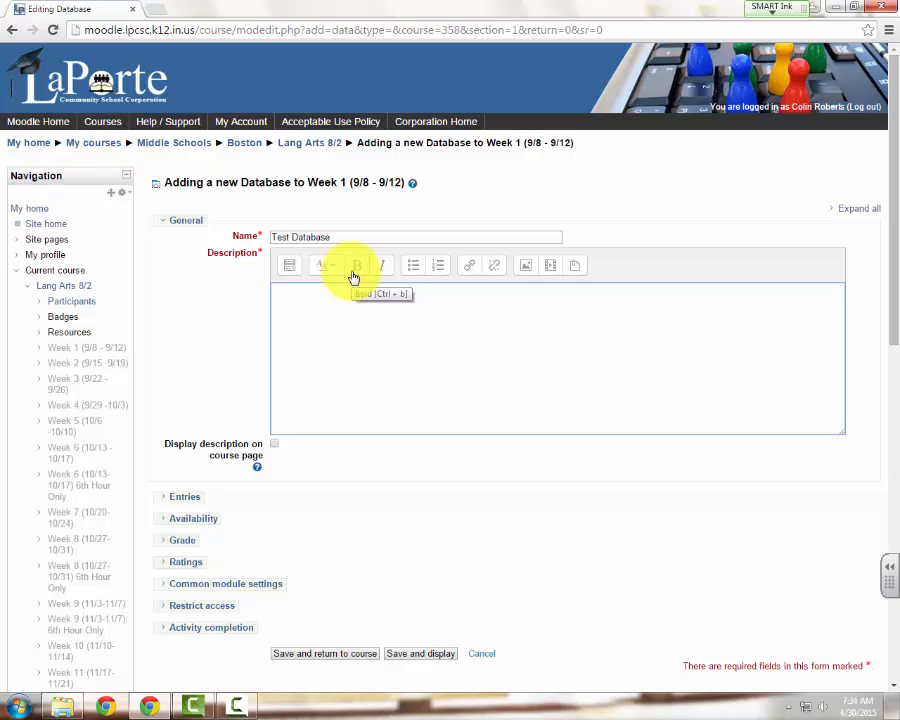
{"action": "type", "text": "test123"}
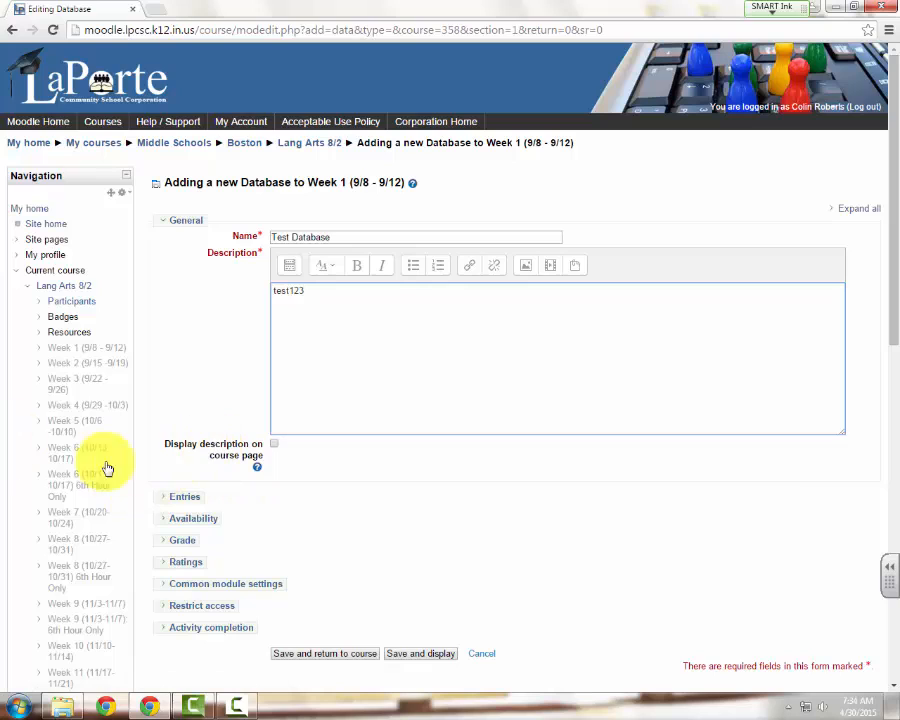
{"action": "left_click", "coordinate": [277, 450]}
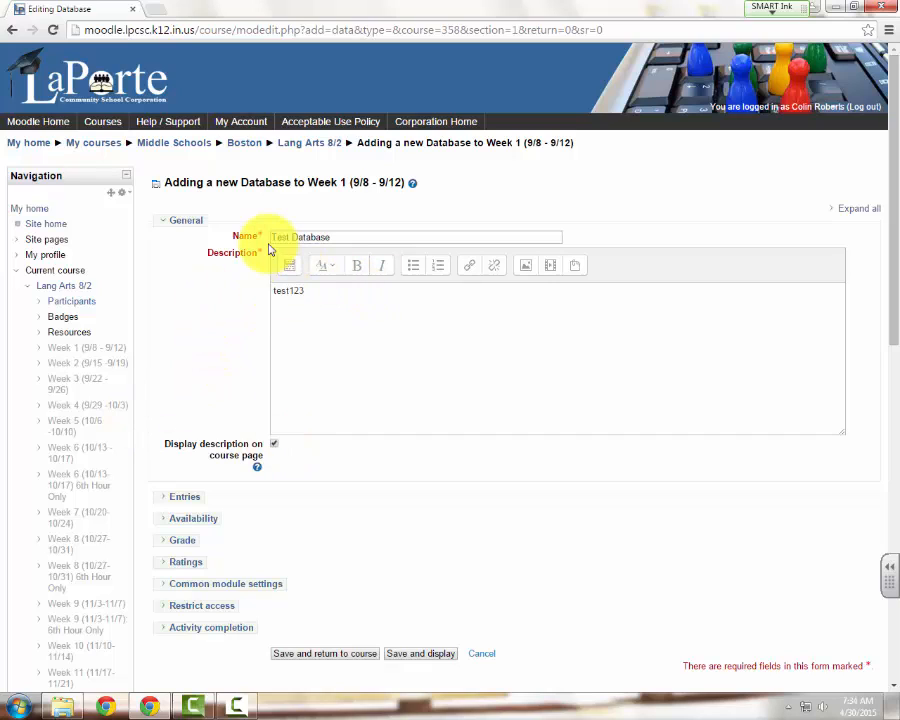
{"action": "left_click", "coordinate": [275, 443]}
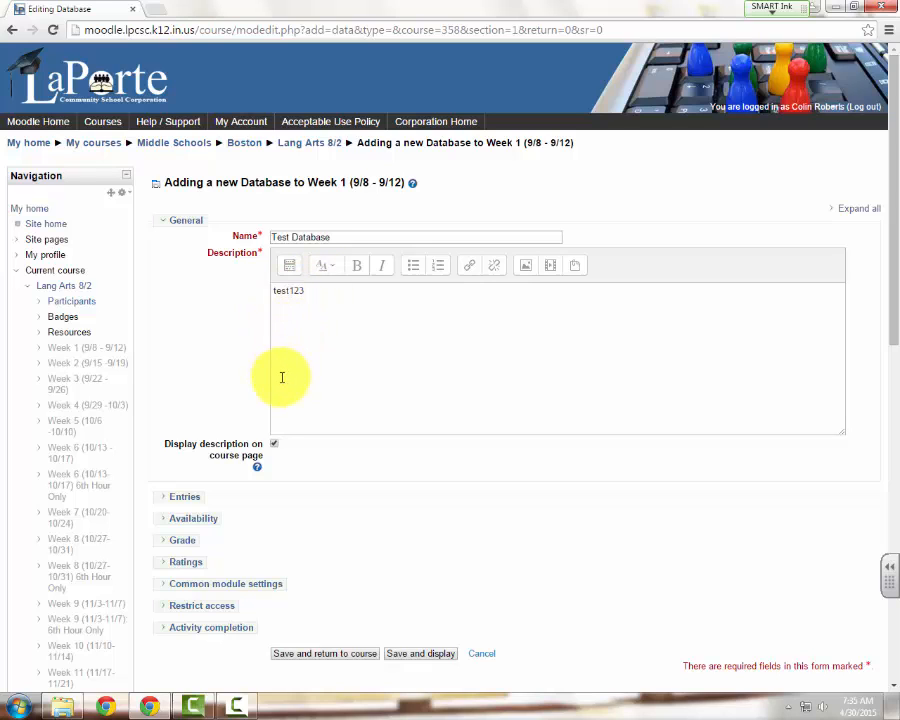
{"action": "scroll", "coordinate": [285, 375], "scroll_direction": "down", "scroll_amount": 2}
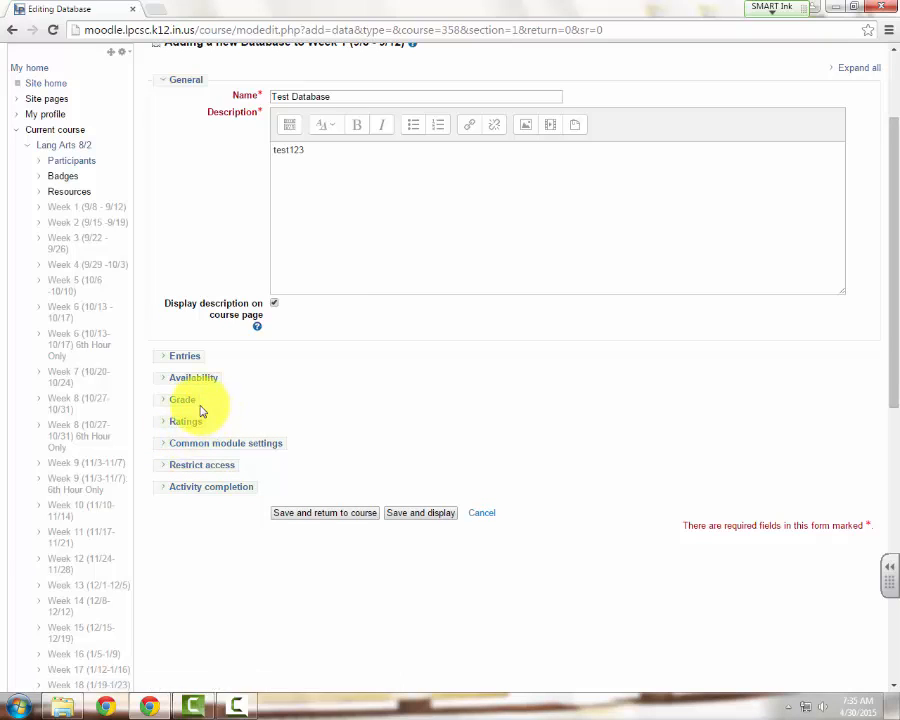
{"action": "left_click", "coordinate": [188, 401]}
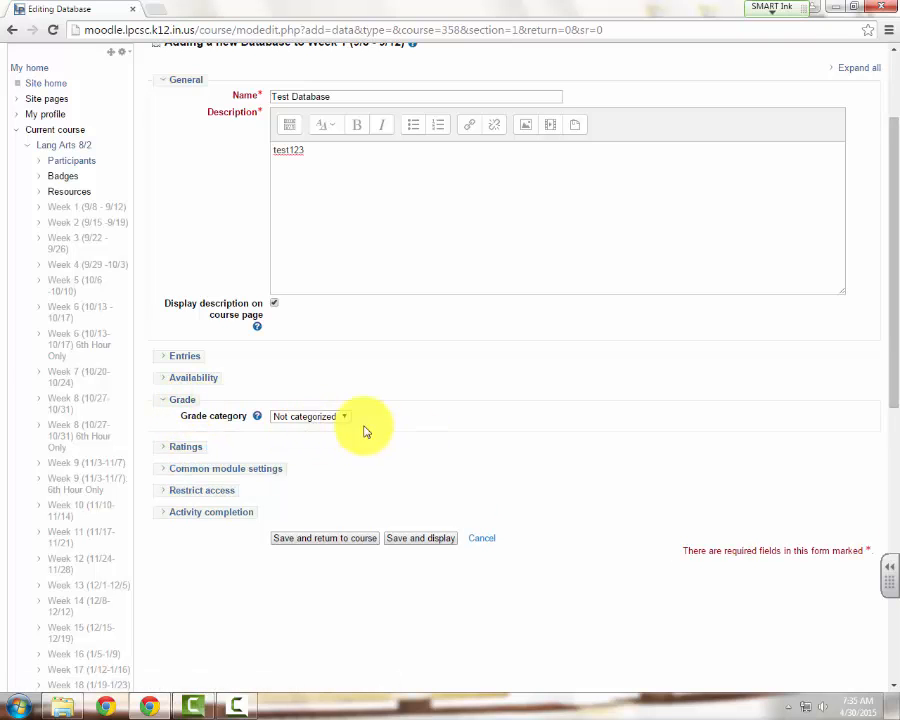
{"action": "left_click", "coordinate": [180, 448]}
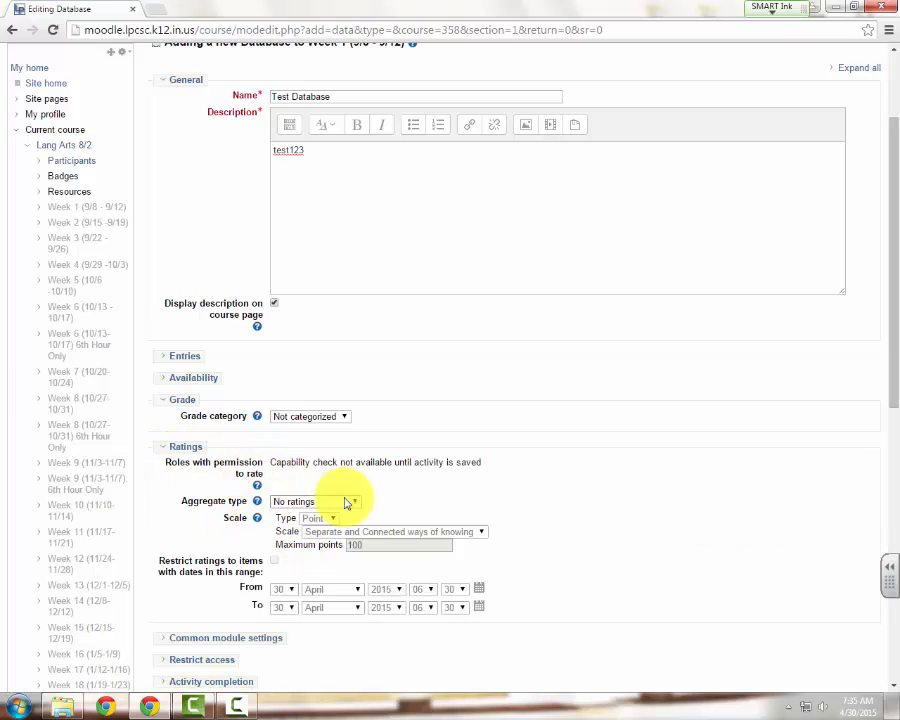
{"action": "left_click", "coordinate": [182, 400]}
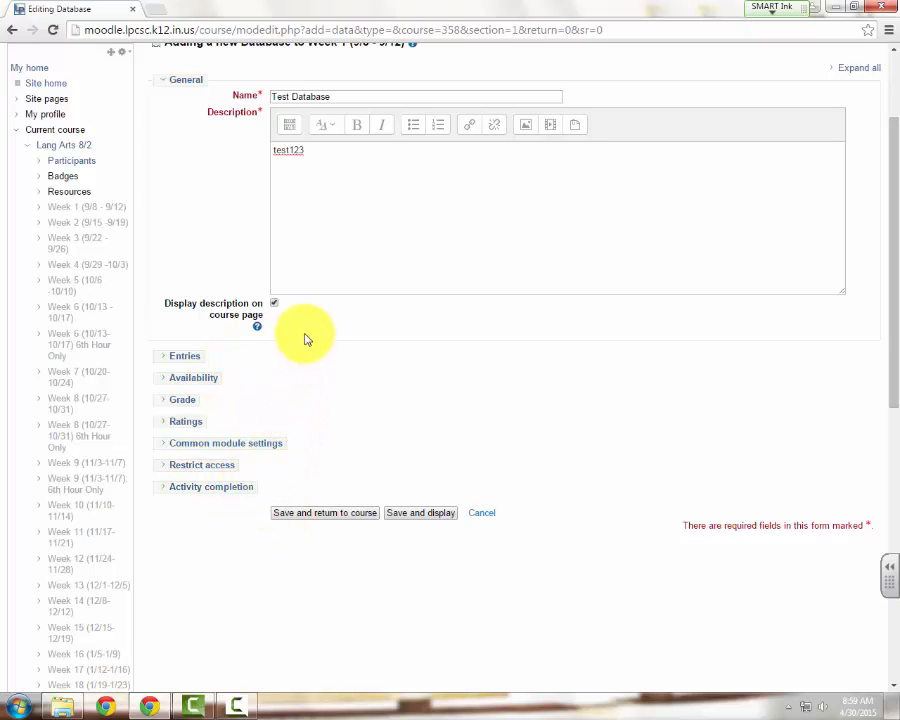
In the database's Entries settings, set the entries required for completion to 1
{"action": "left_click", "coordinate": [186, 358]}
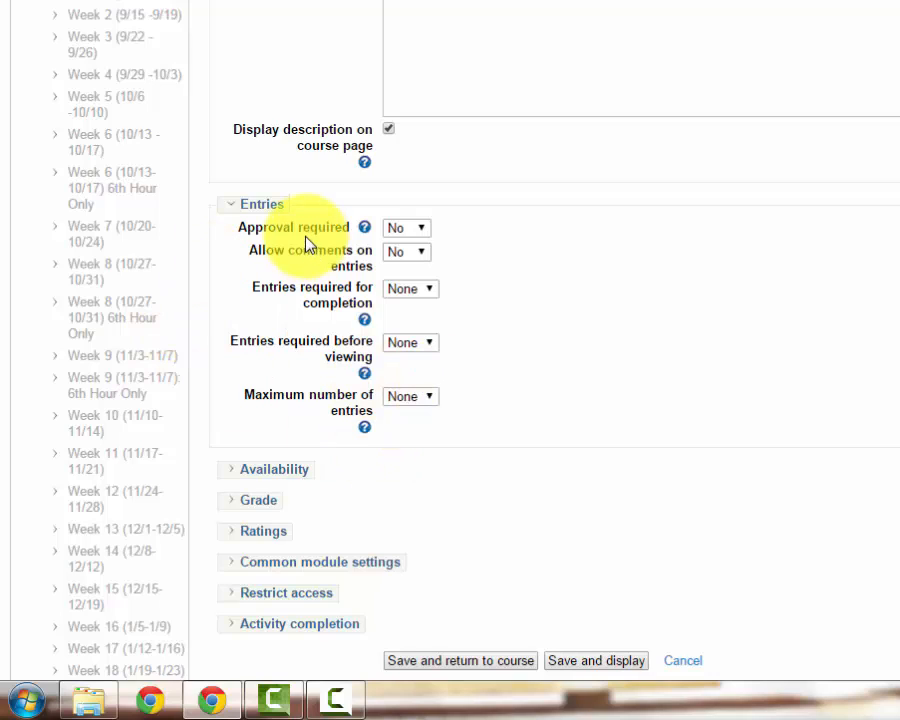
{"action": "left_click", "coordinate": [420, 228]}
{"action": "left_click", "coordinate": [428, 229]}
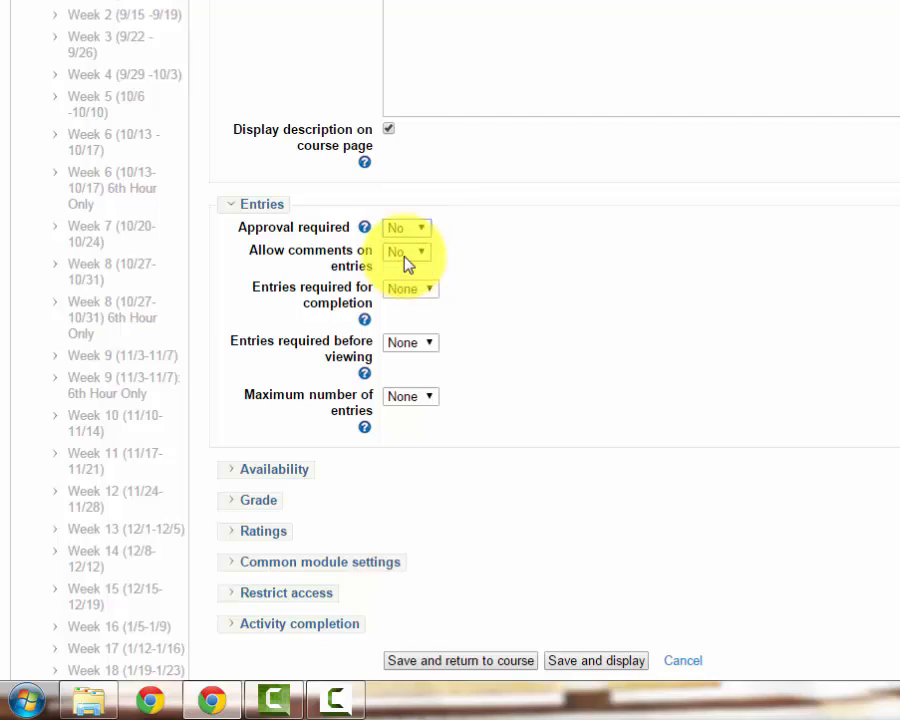
{"action": "left_click", "coordinate": [405, 254]}
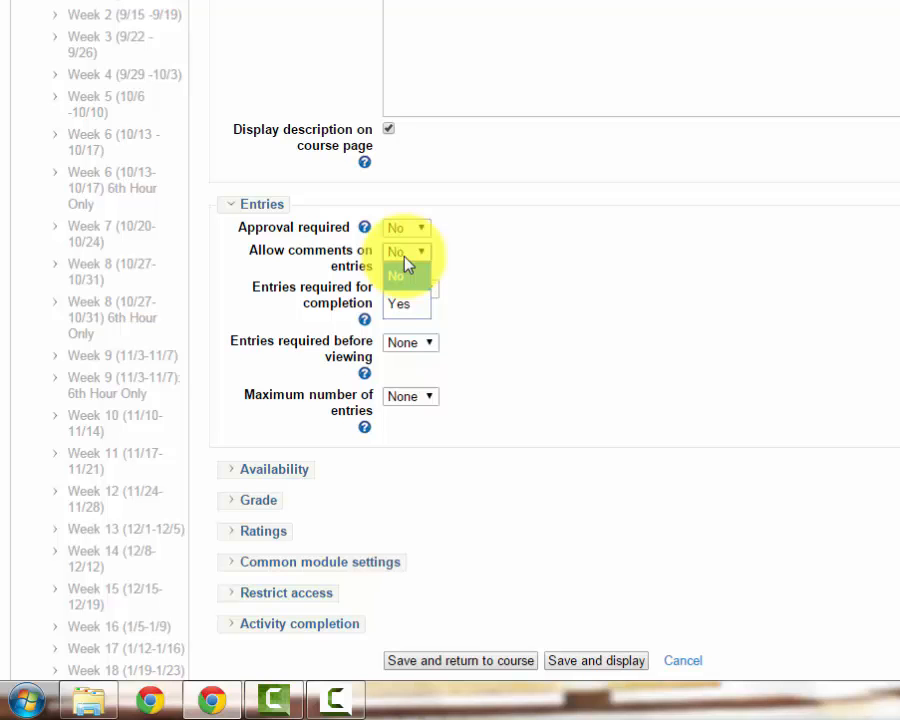
{"action": "left_click", "coordinate": [405, 268]}
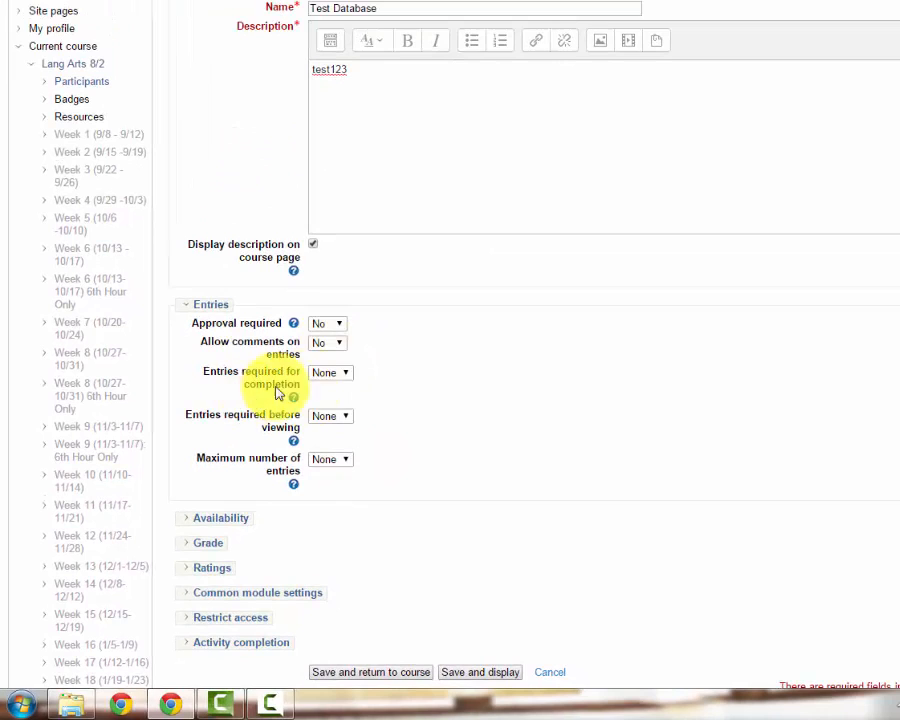
{"action": "left_click", "coordinate": [343, 373]}
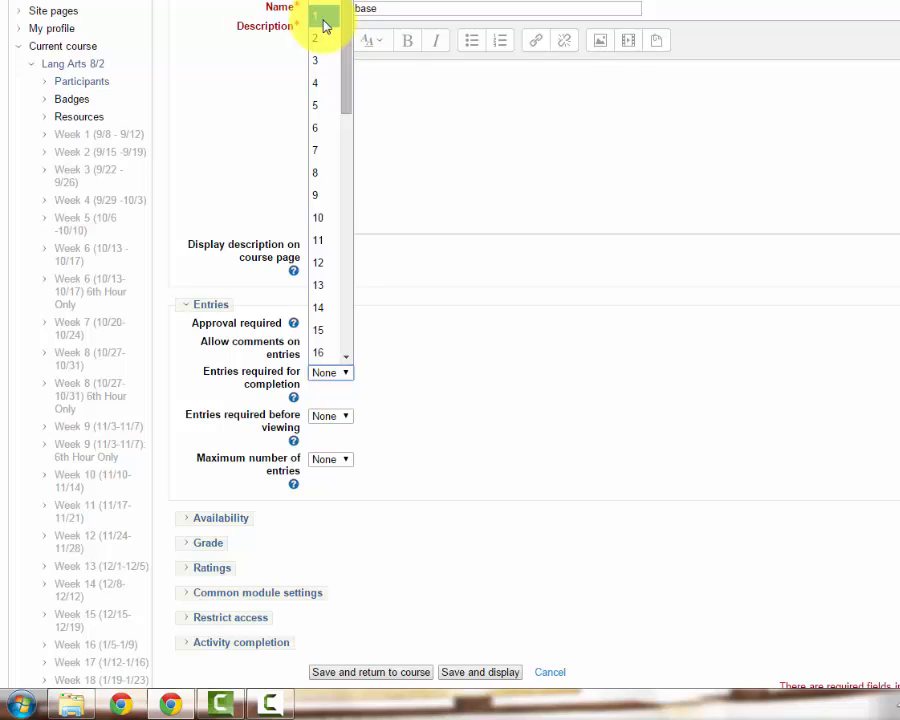
{"action": "left_click", "coordinate": [412, 340]}
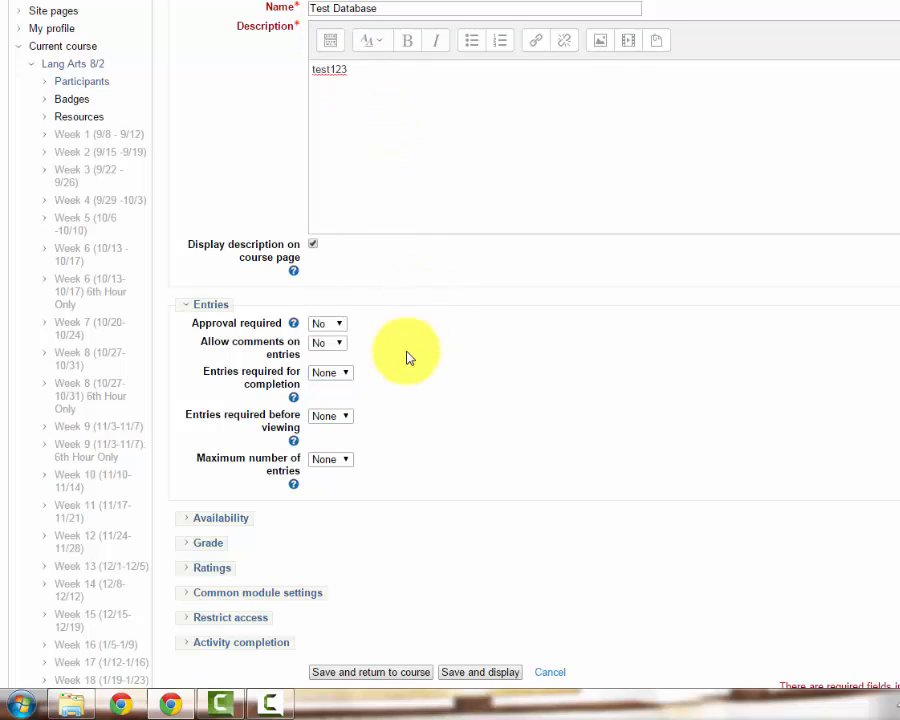
{"action": "left_click", "coordinate": [340, 372]}
{"action": "left_click", "coordinate": [321, 20]}
Set the entries required before viewing to 1 and collapse the Entries settings
{"action": "left_click", "coordinate": [331, 416]}
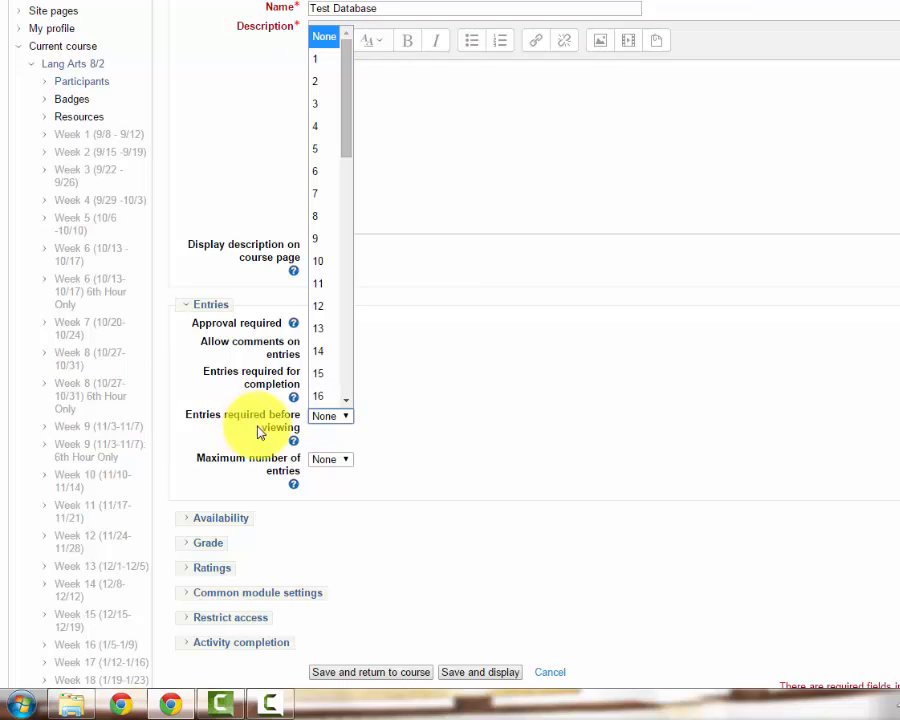
{"action": "left_click", "coordinate": [315, 60]}
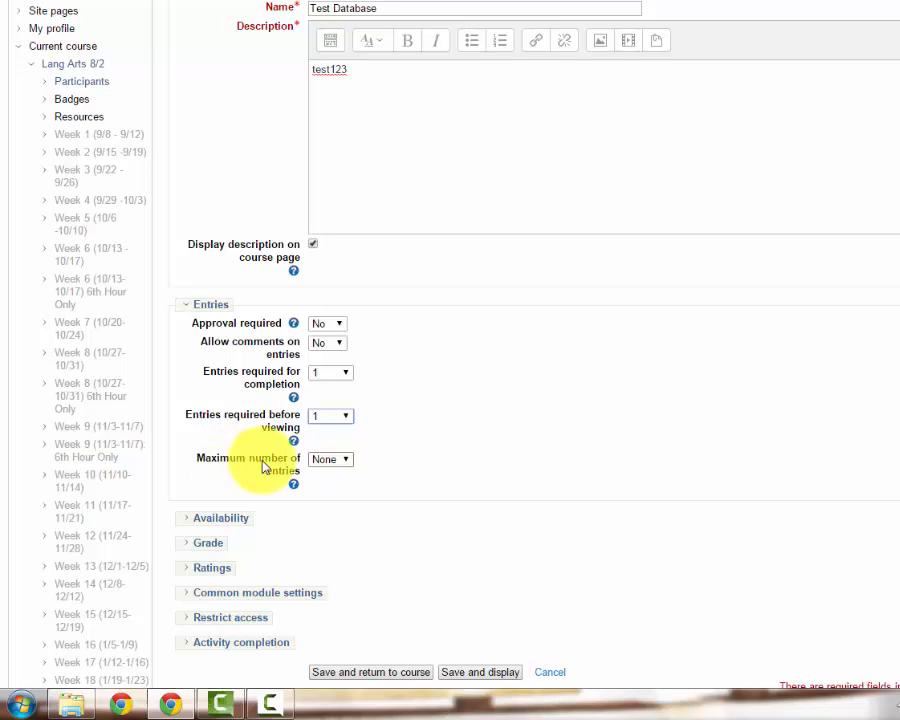
{"action": "left_click", "coordinate": [347, 462]}
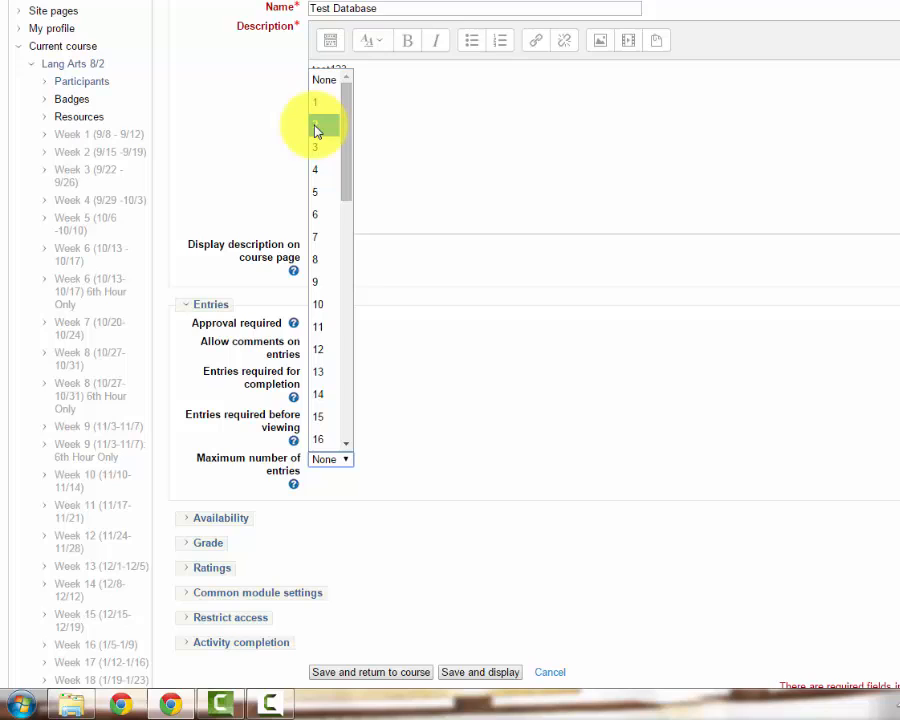
{"action": "scroll", "coordinate": [347, 411], "scroll_direction": "down", "scroll_amount": 10}
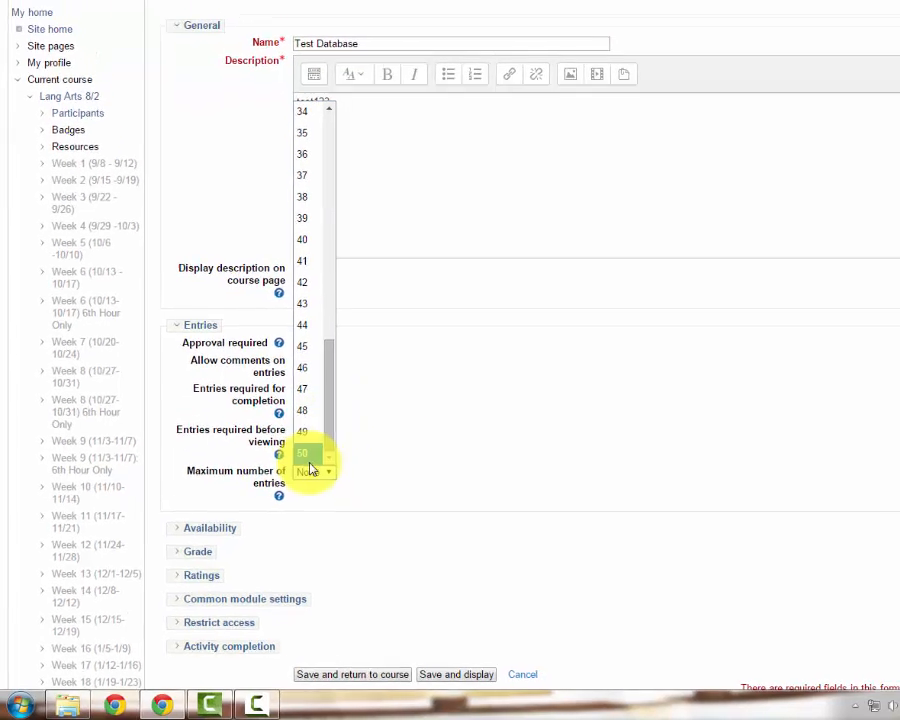
{"action": "left_click", "coordinate": [372, 445]}
{"action": "left_click", "coordinate": [195, 327]}
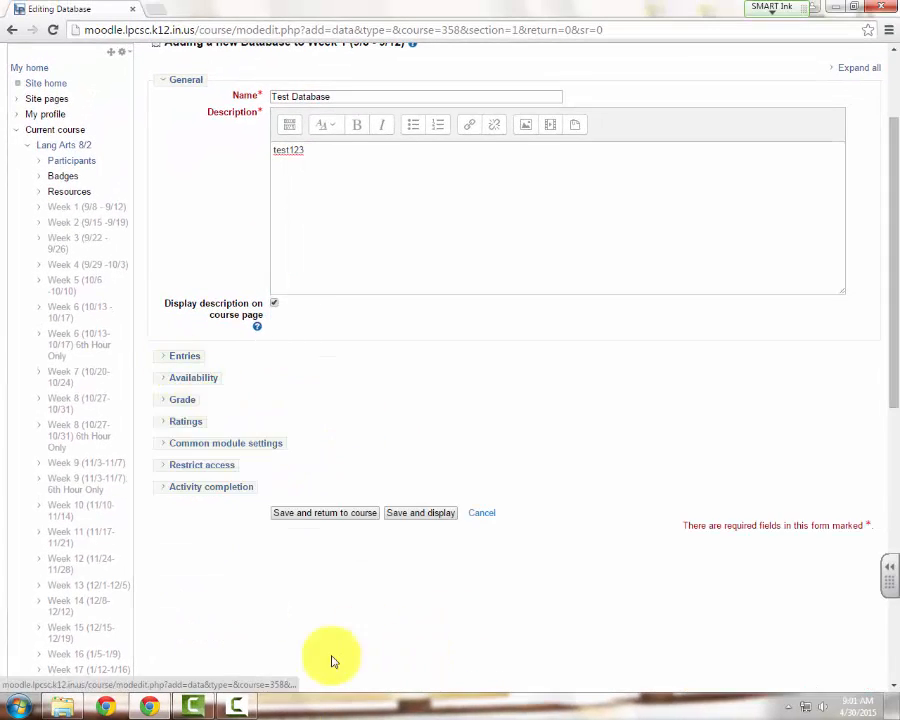
Examine the Availability date options and the kinds of access restriction that can be added to the database
{"action": "left_click", "coordinate": [183, 377]}
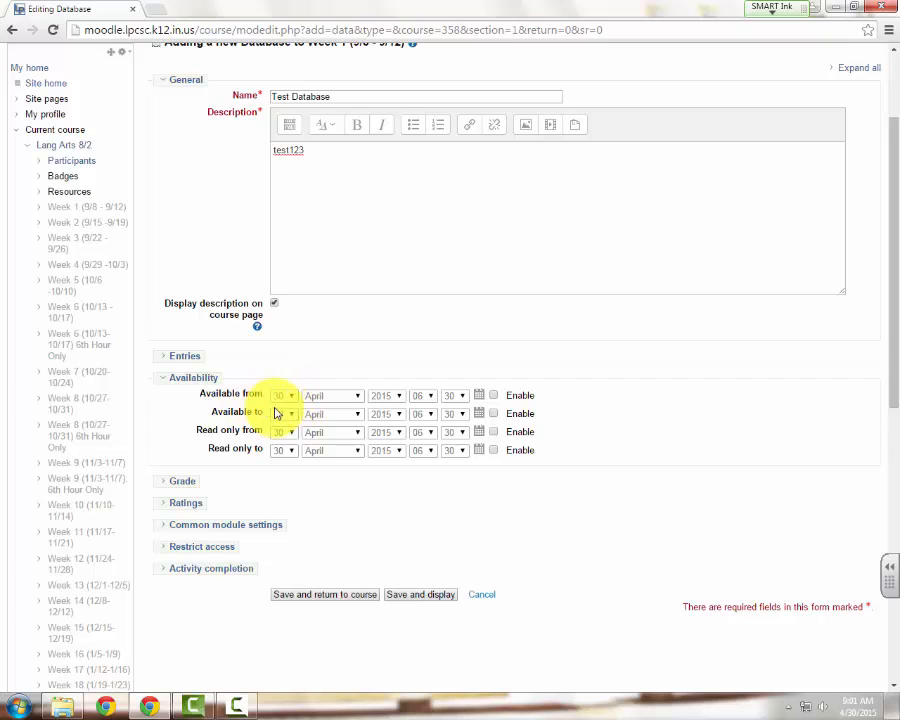
{"action": "left_click", "coordinate": [188, 378]}
{"action": "left_click", "coordinate": [201, 465]}
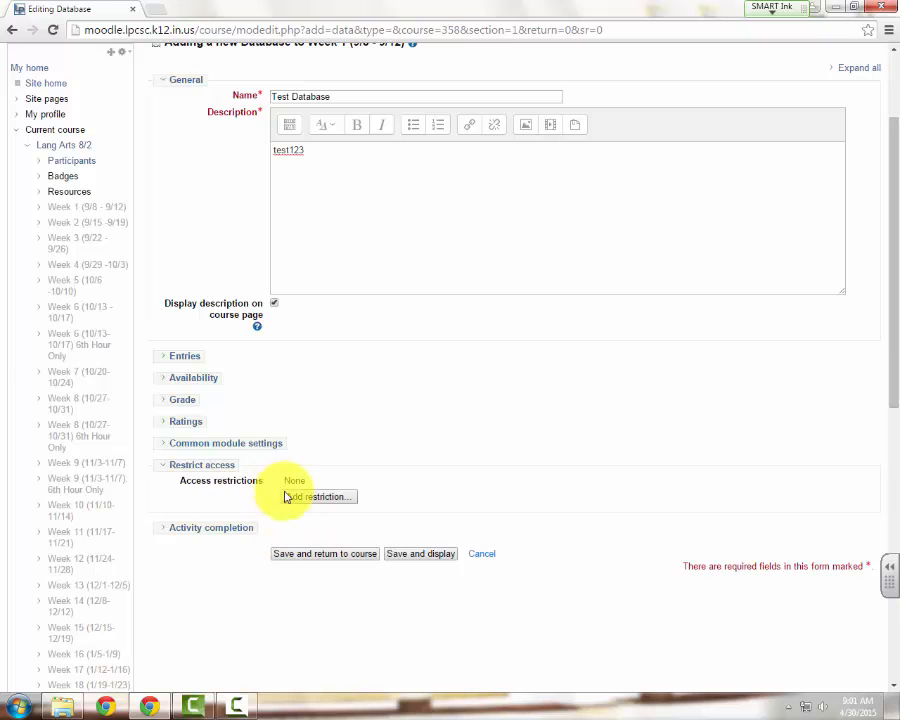
{"action": "left_click", "coordinate": [316, 496]}
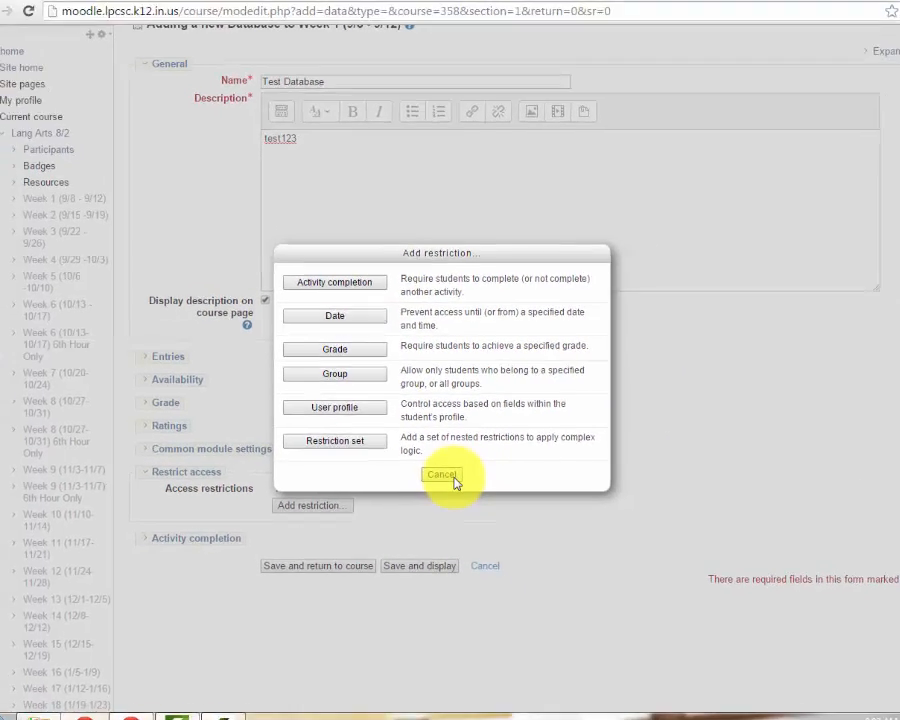
{"action": "left_click", "coordinate": [453, 480]}
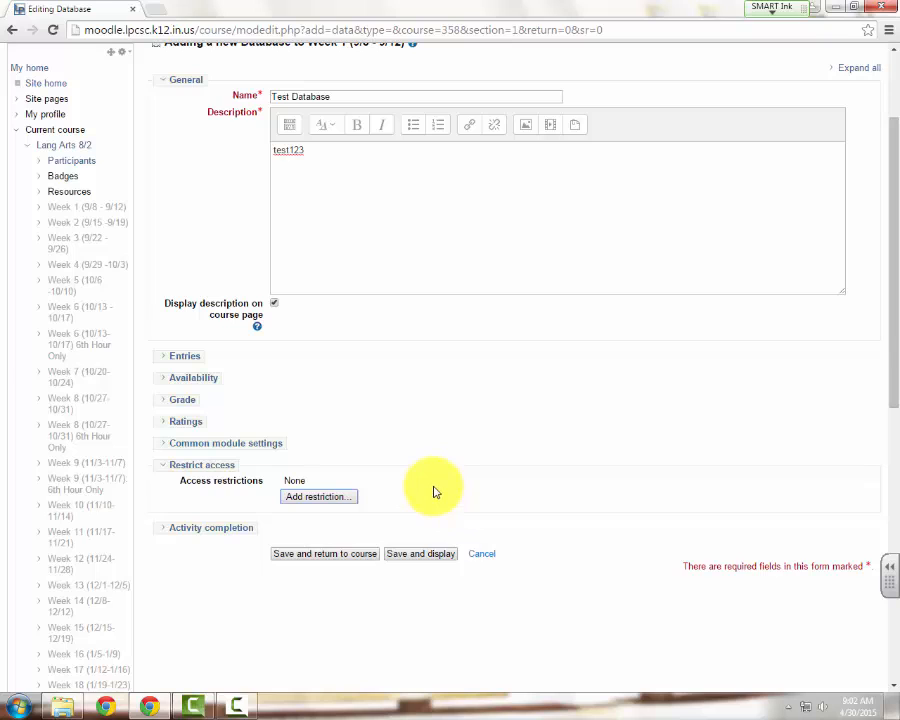
{"action": "left_click", "coordinate": [198, 466]}
Set completion tracking to show the activity as complete when conditions are met, require students to view it, and save and display the database
{"action": "left_click", "coordinate": [196, 490]}
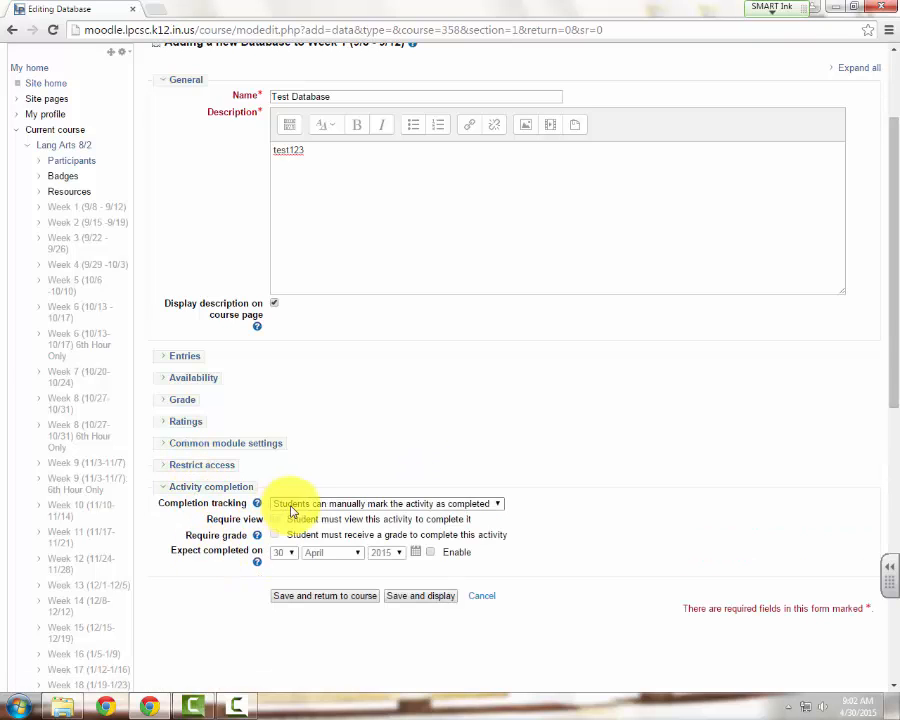
{"action": "left_click", "coordinate": [292, 506]}
{"action": "left_click", "coordinate": [460, 560]}
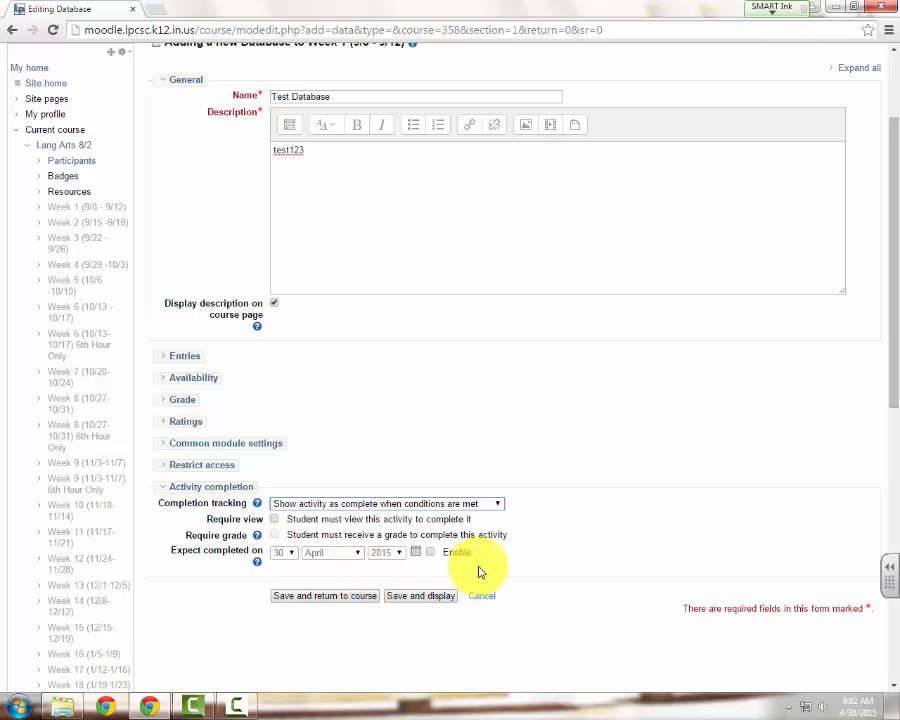
{"action": "left_click", "coordinate": [285, 505]}
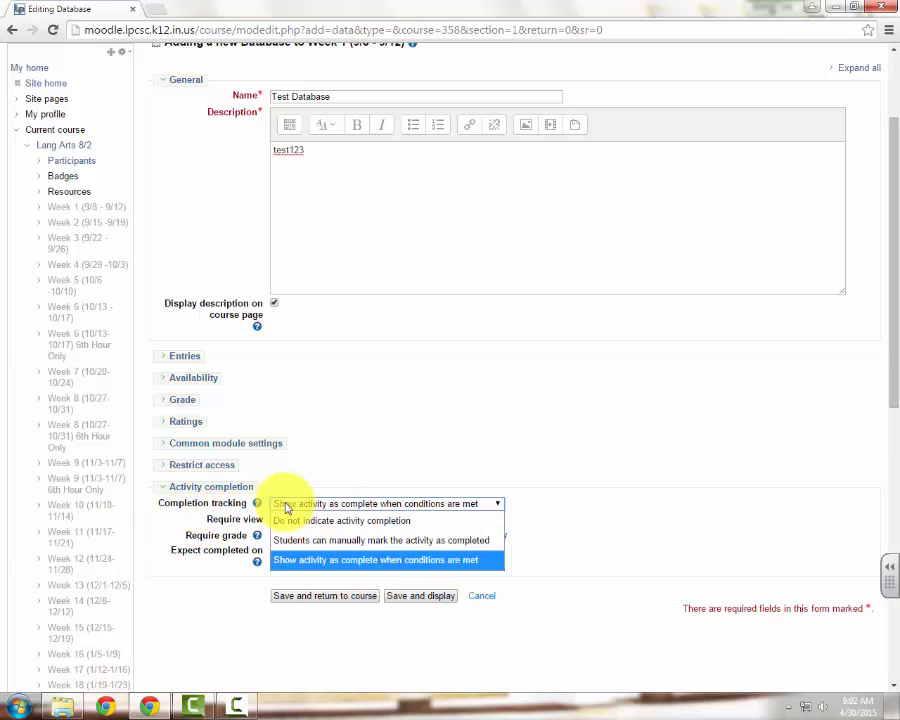
{"action": "left_click", "coordinate": [372, 560]}
{"action": "left_click", "coordinate": [276, 519]}
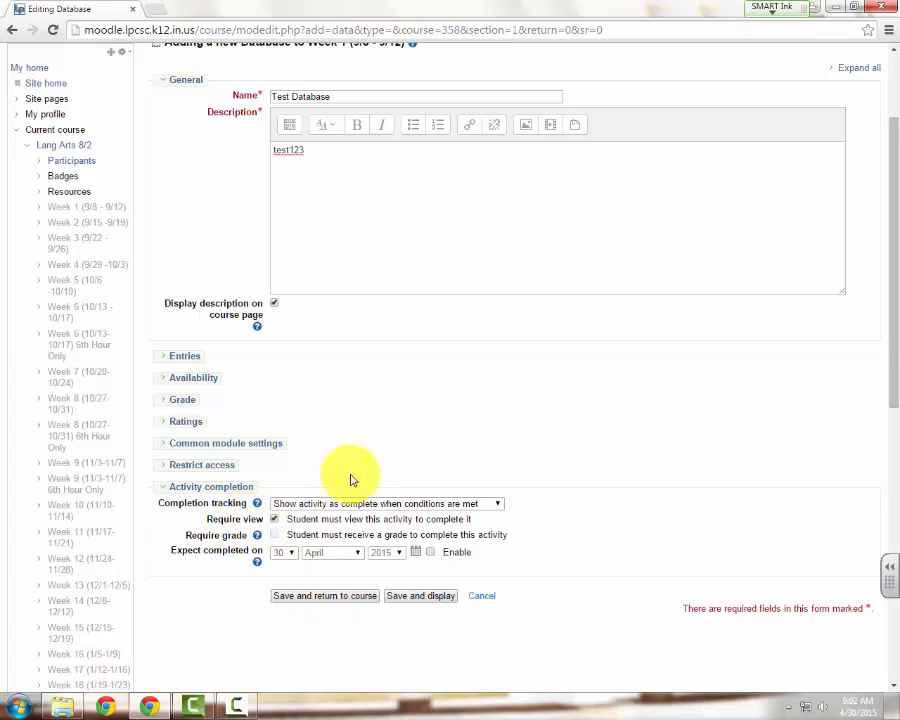
{"action": "left_click", "coordinate": [287, 505]}
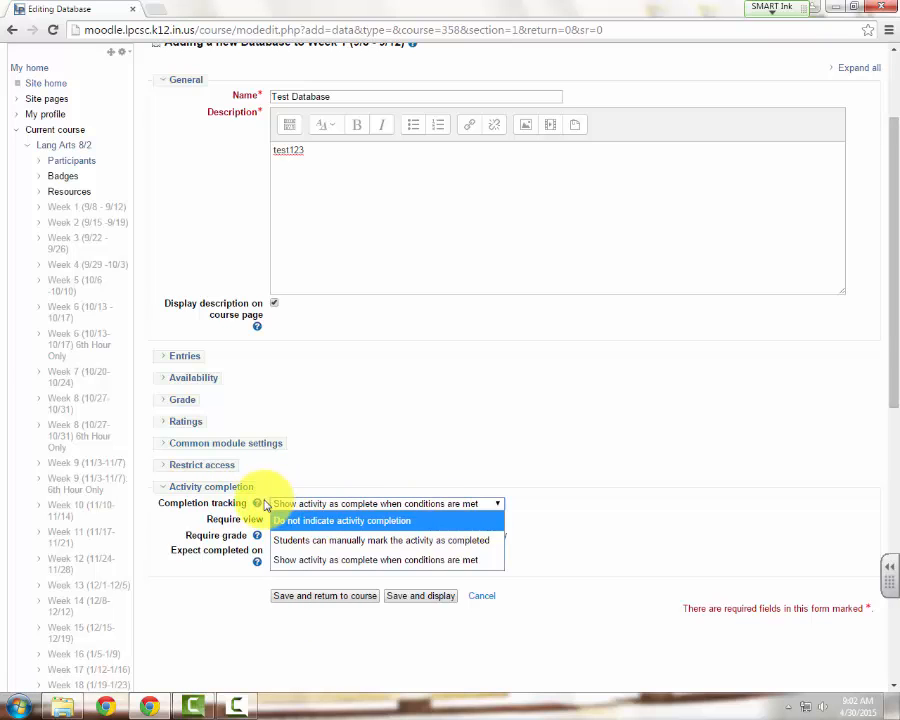
{"action": "left_click", "coordinate": [235, 490]}
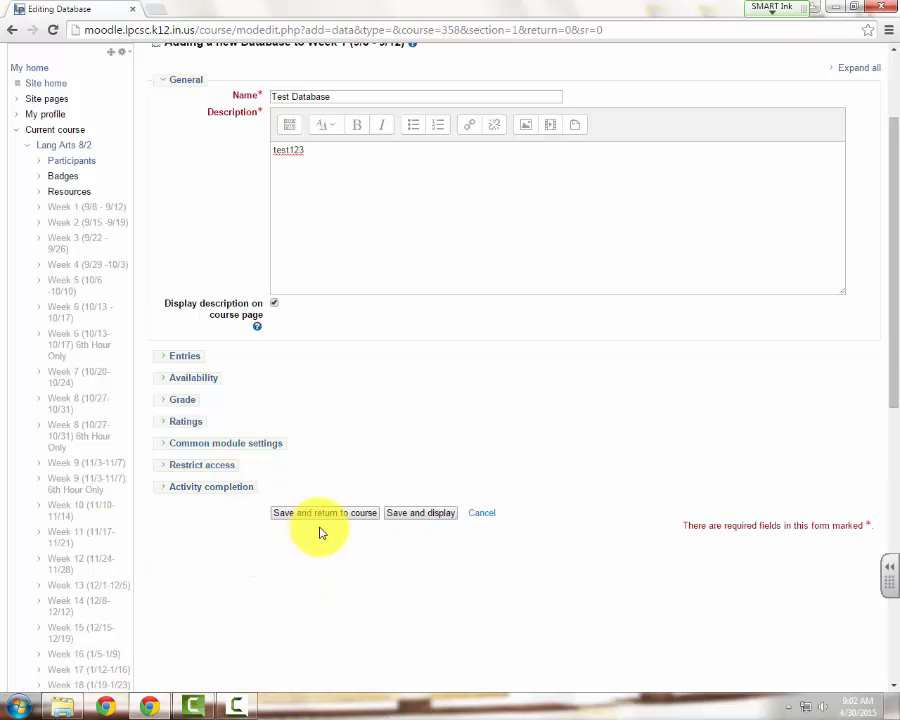
{"action": "left_click", "coordinate": [418, 513]}
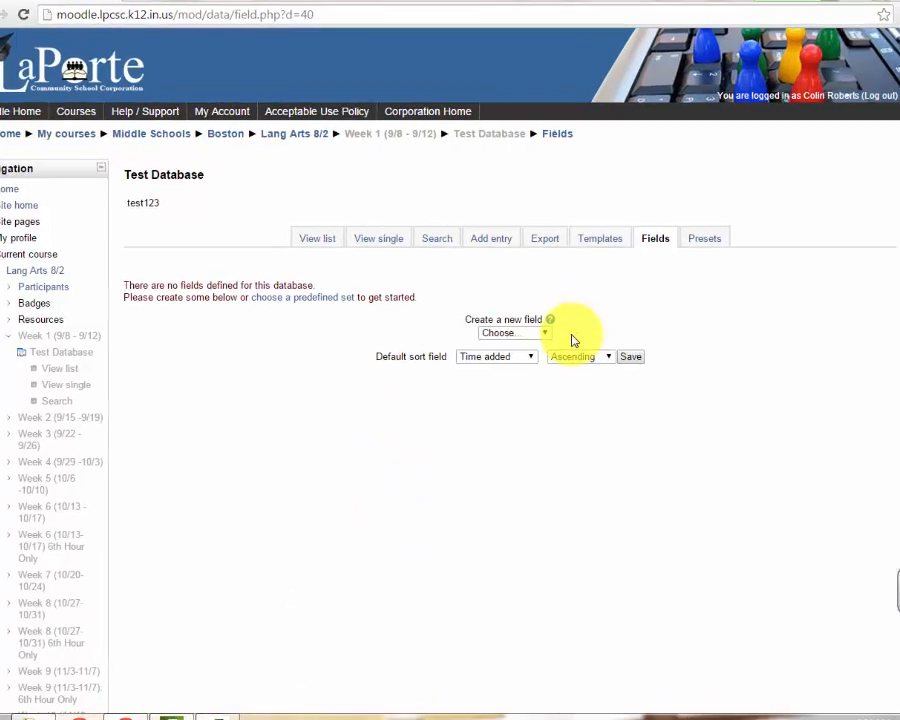
Create a text area field named "Name:" with no description and add it to the database
{"action": "left_click", "coordinate": [514, 340]}
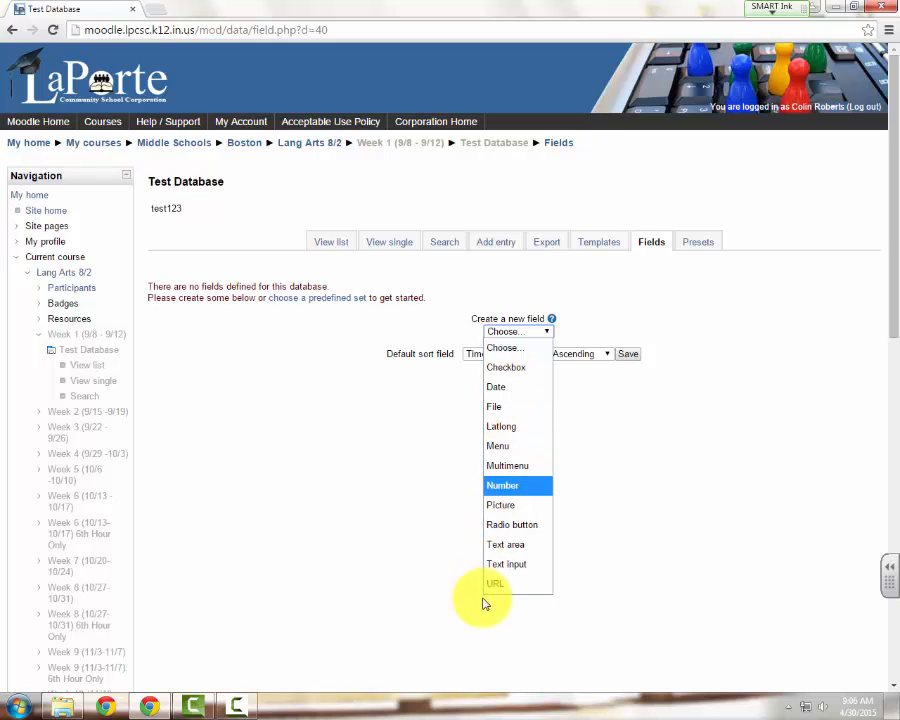
{"action": "left_click", "coordinate": [505, 544]}
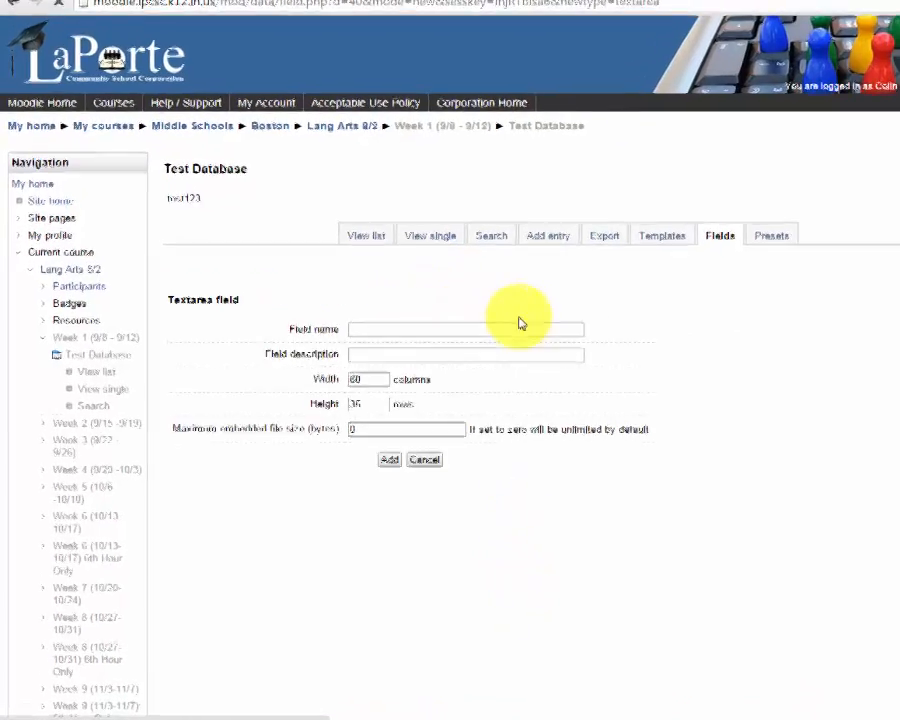
{"action": "left_click", "coordinate": [416, 331]}
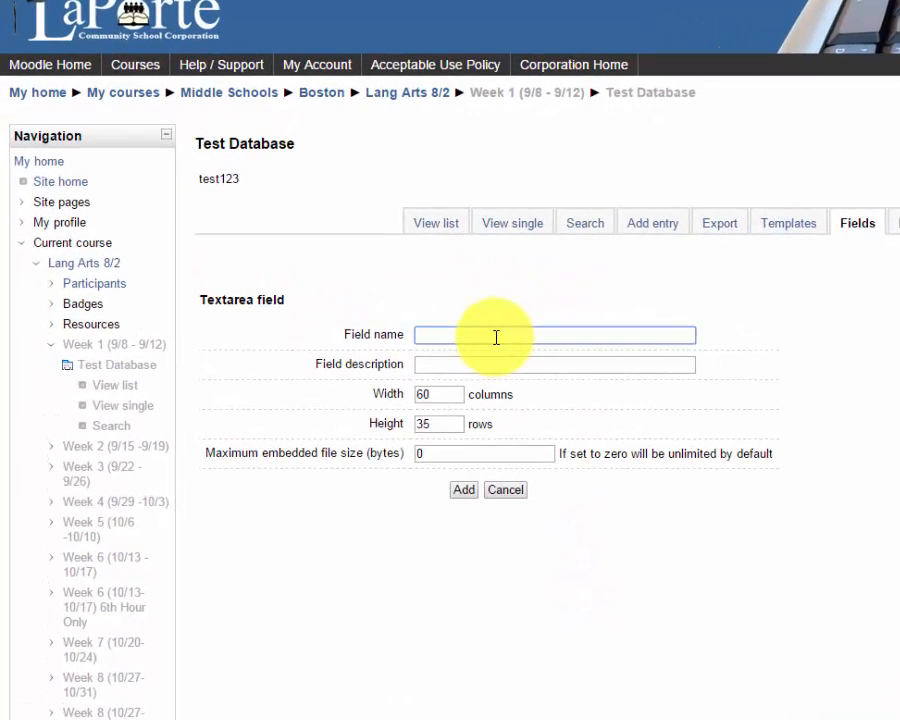
{"action": "type", "text": "Name:"}
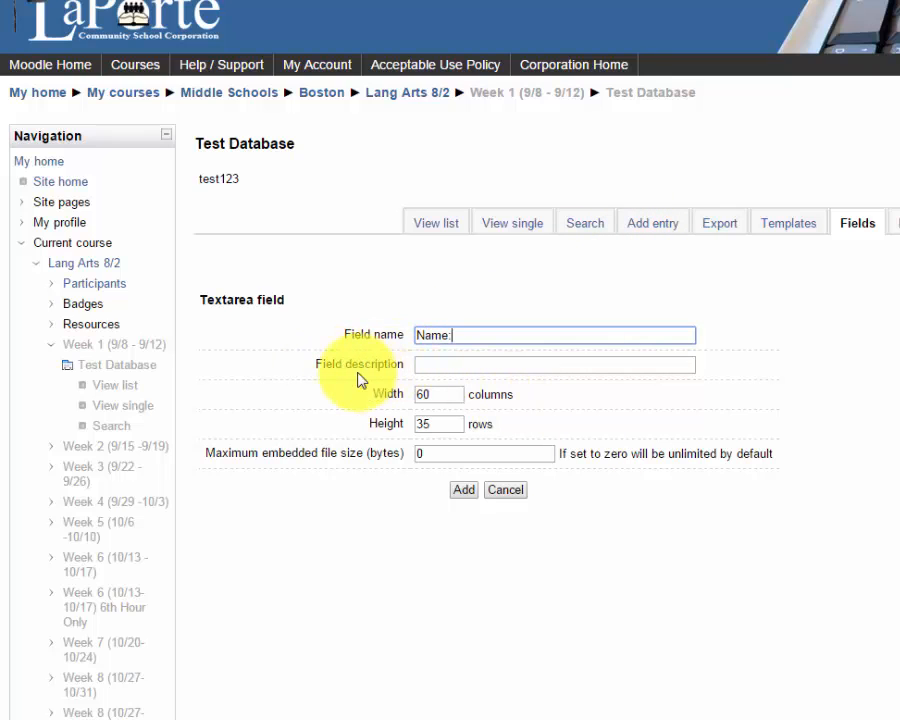
{"action": "left_click", "coordinate": [428, 367]}
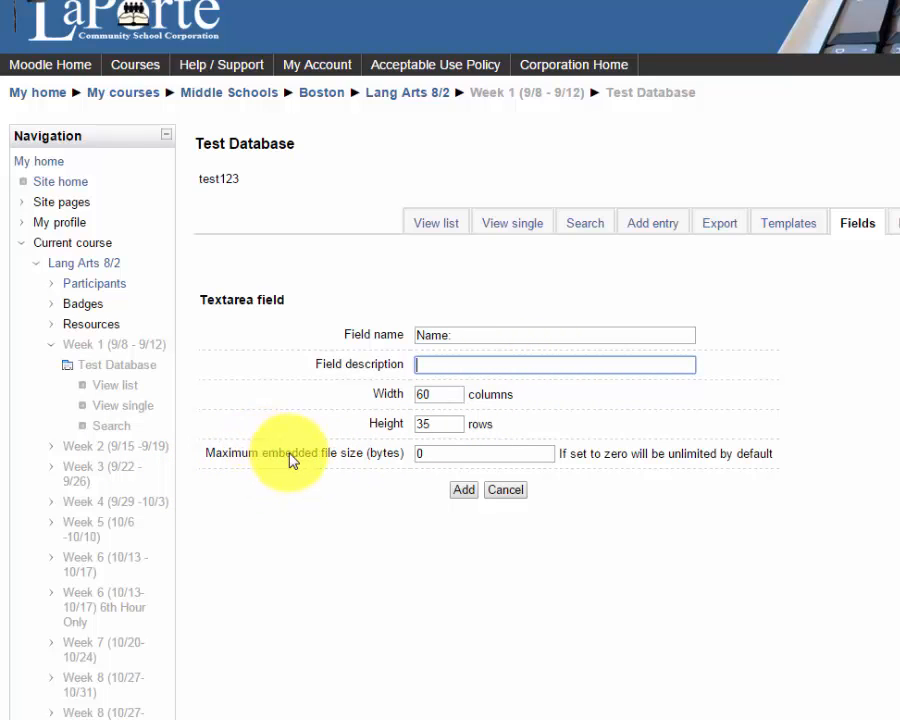
{"action": "left_click", "coordinate": [463, 490]}
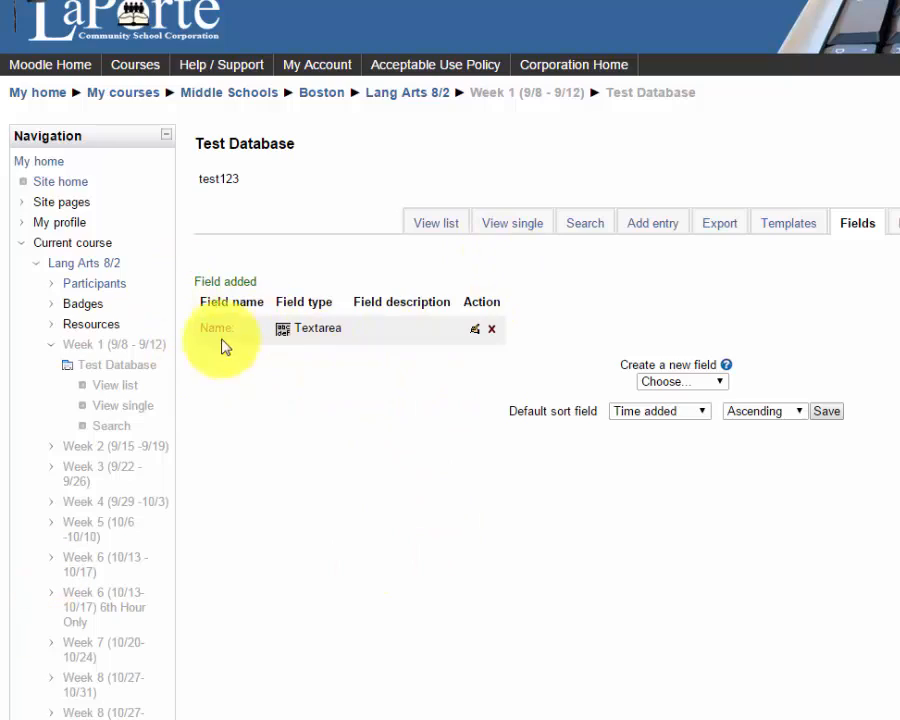
Add a URL field named "Link:" with autolinking of the URL and opening the link in a new window enabled
{"action": "left_click", "coordinate": [699, 385]}
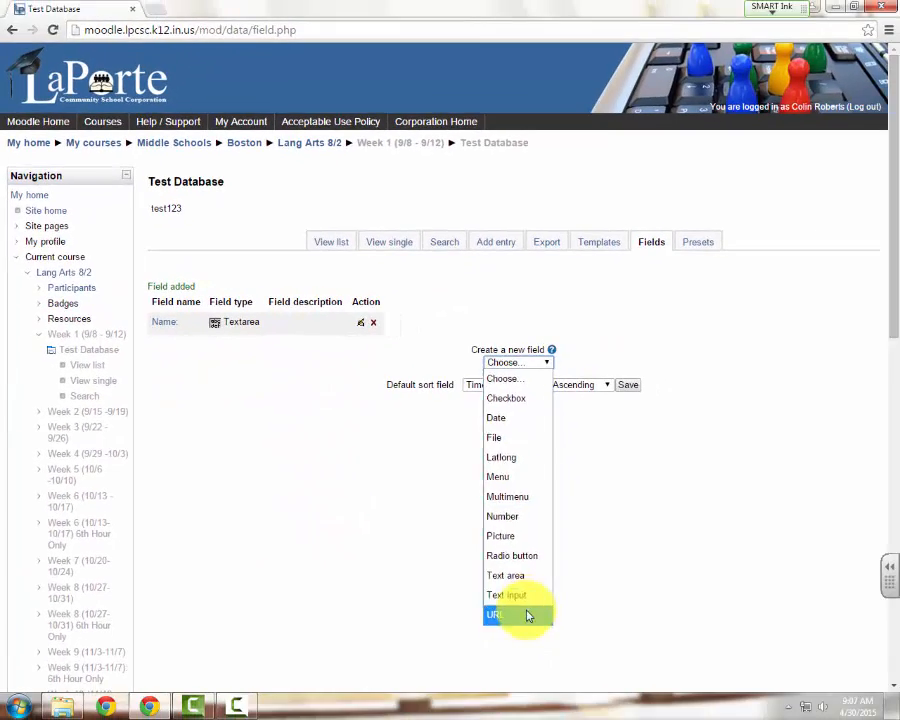
{"action": "left_click", "coordinate": [692, 719]}
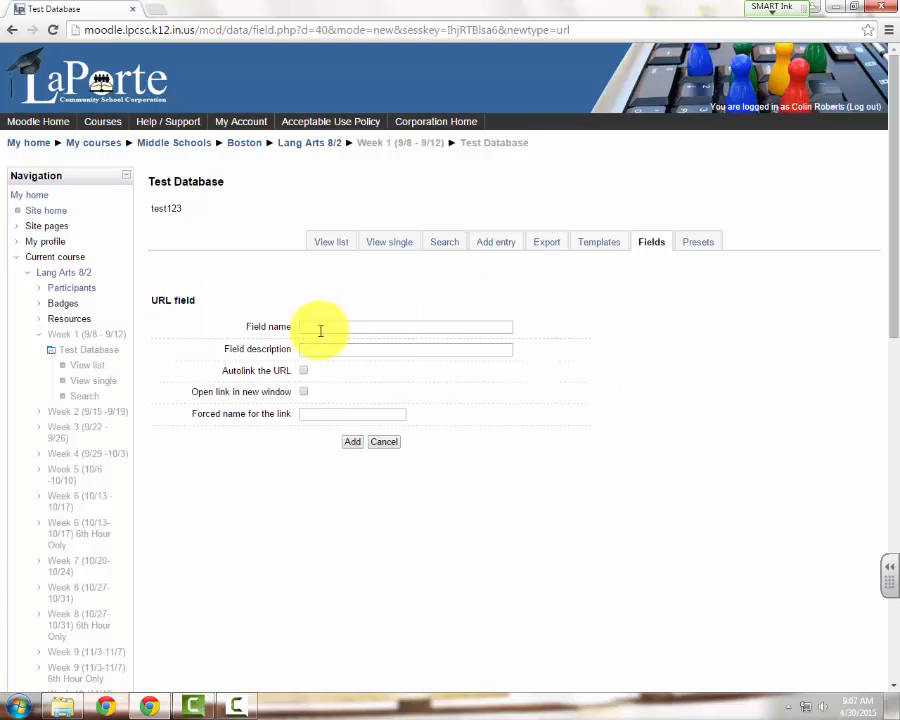
{"action": "left_click", "coordinate": [320, 326]}
{"action": "type", "text": "Link"}
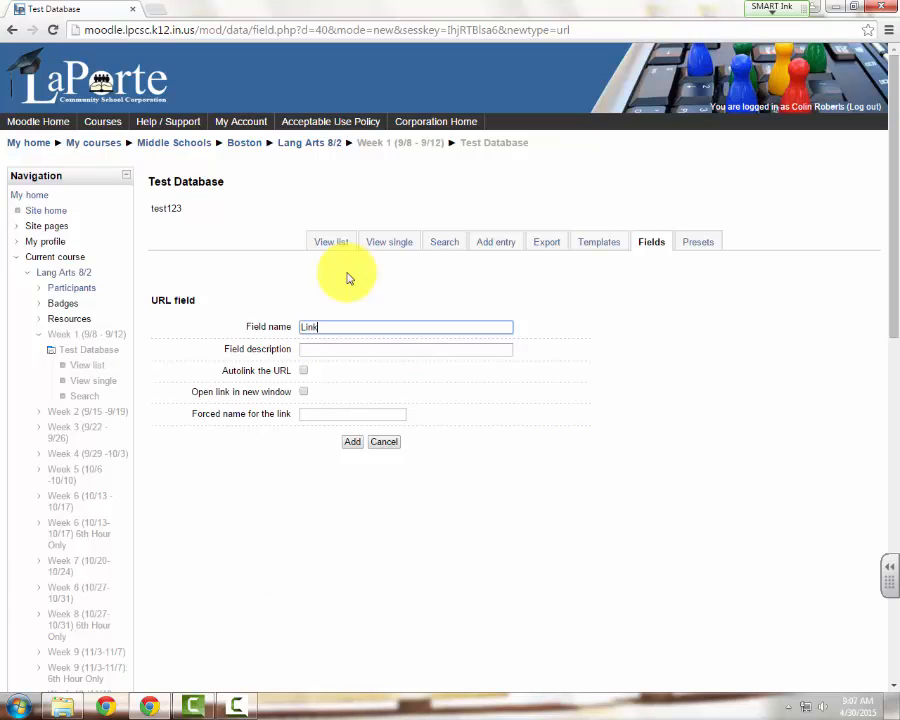
{"action": "left_click", "coordinate": [340, 349]}
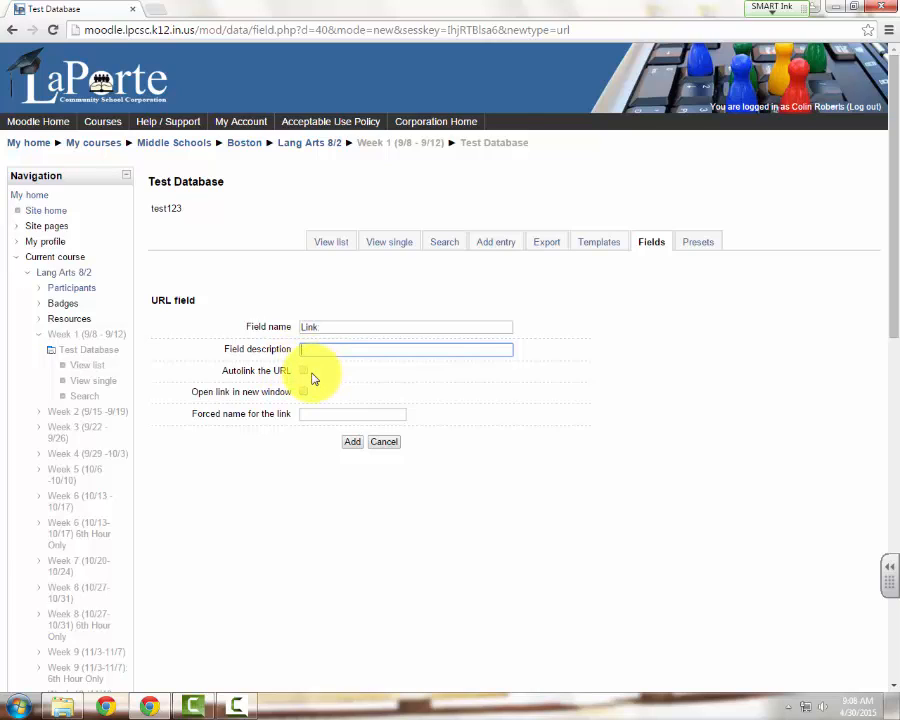
{"action": "left_click", "coordinate": [304, 371]}
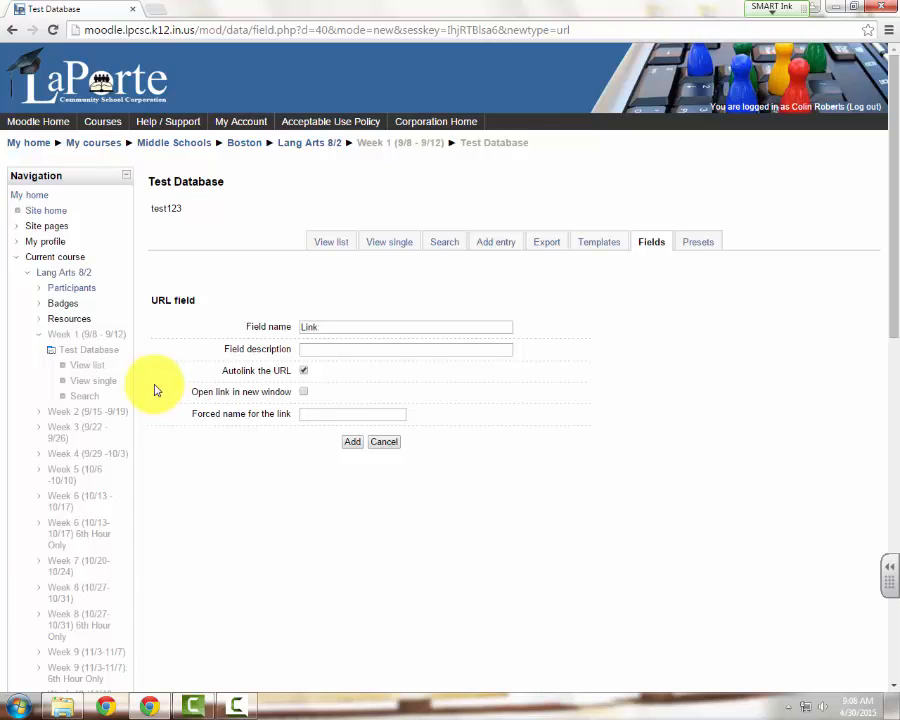
{"action": "left_click", "coordinate": [303, 392]}
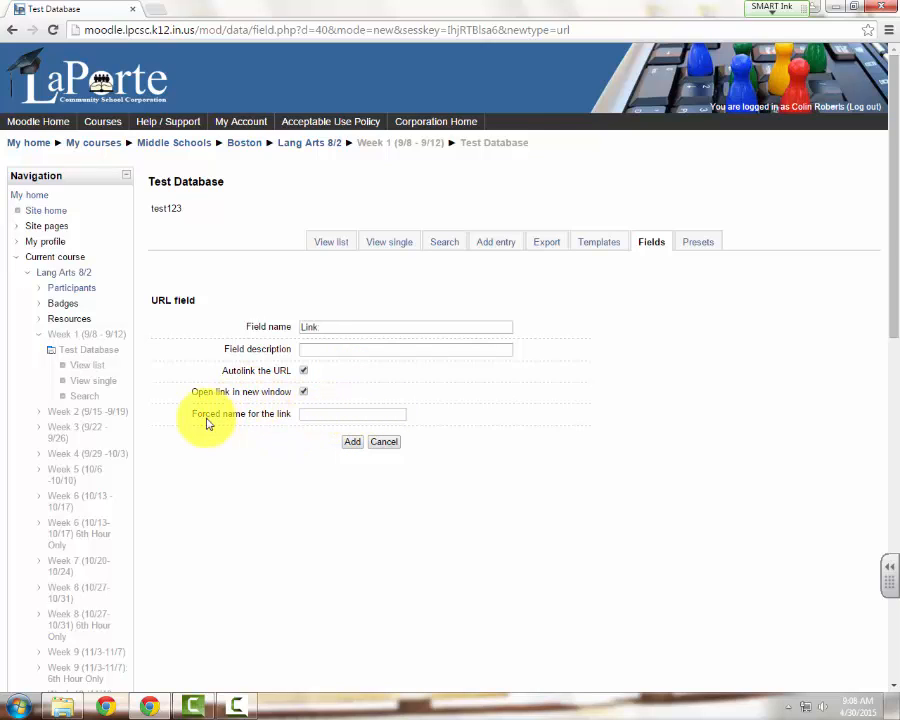
{"action": "left_click", "coordinate": [319, 418]}
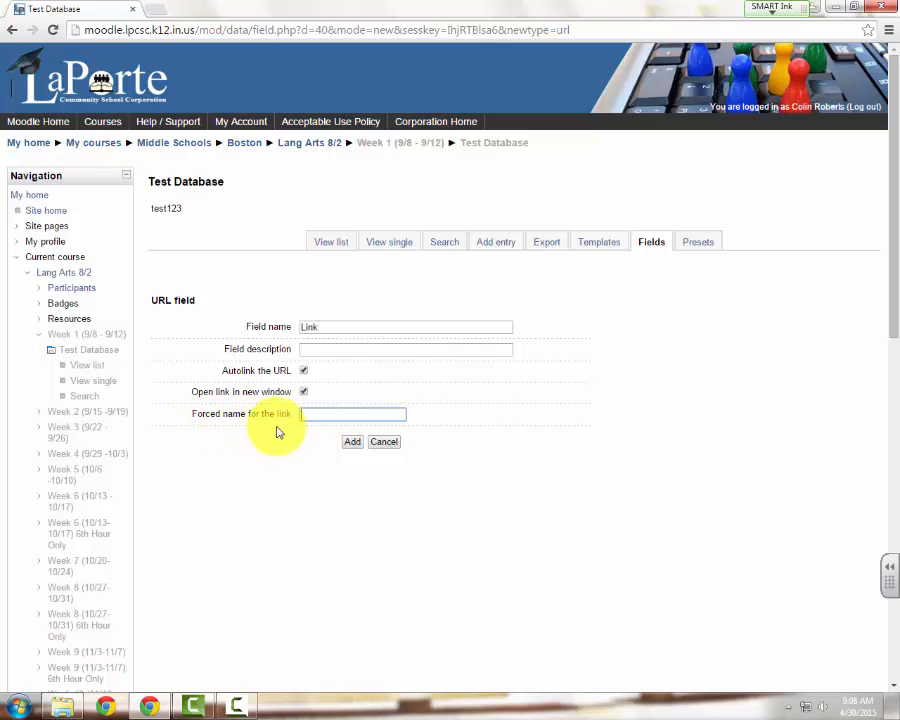
{"action": "left_click", "coordinate": [352, 441]}
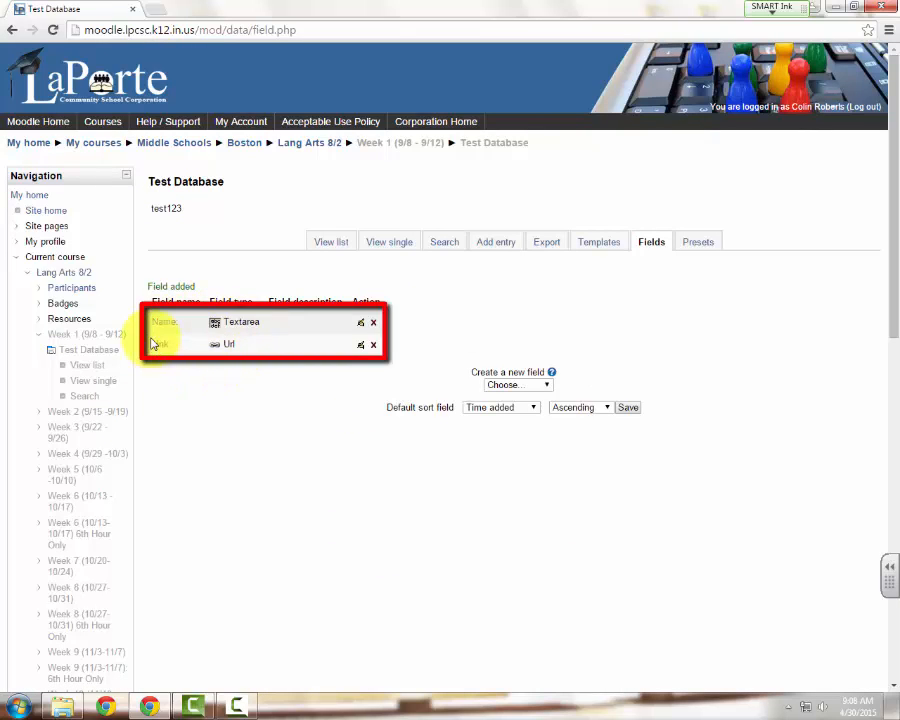
Open the database's Add template and inspect its HTML source before returning to the visual editor
{"action": "left_click", "coordinate": [585, 262]}
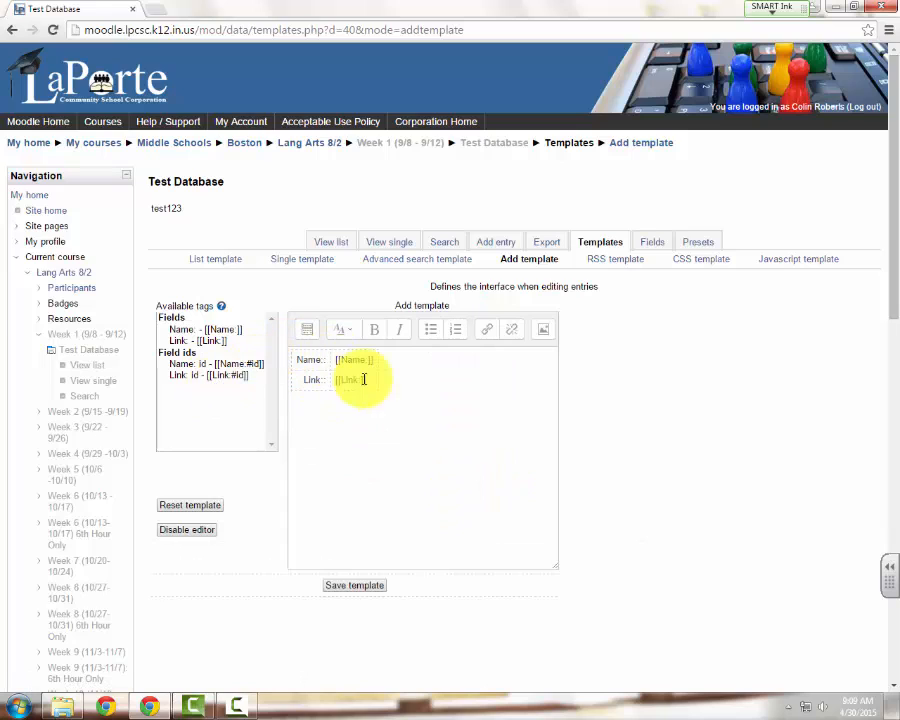
{"action": "left_click", "coordinate": [303, 338]}
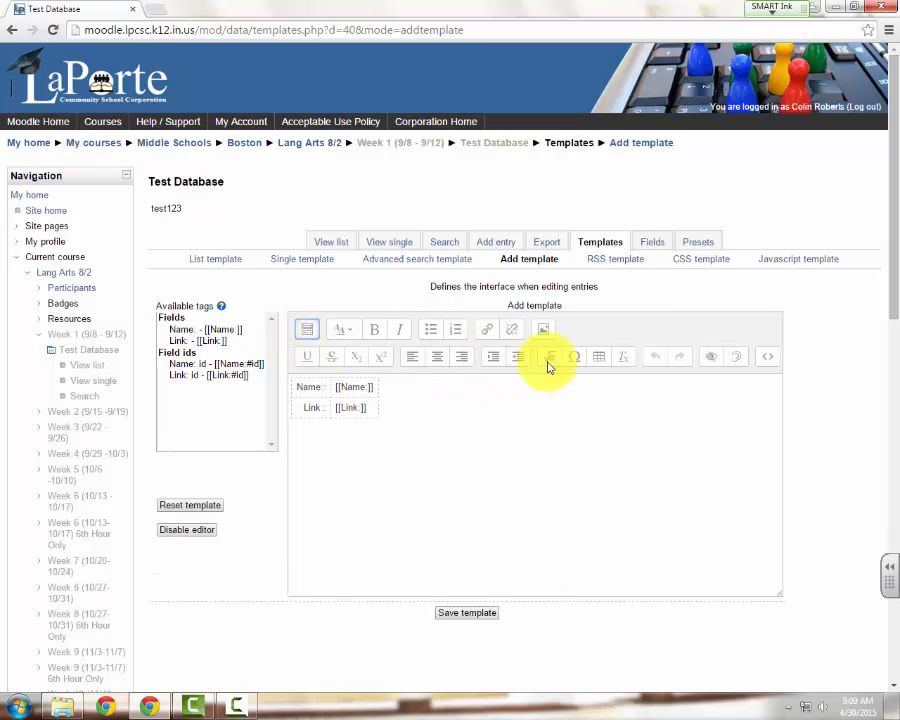
{"action": "left_click", "coordinate": [768, 360]}
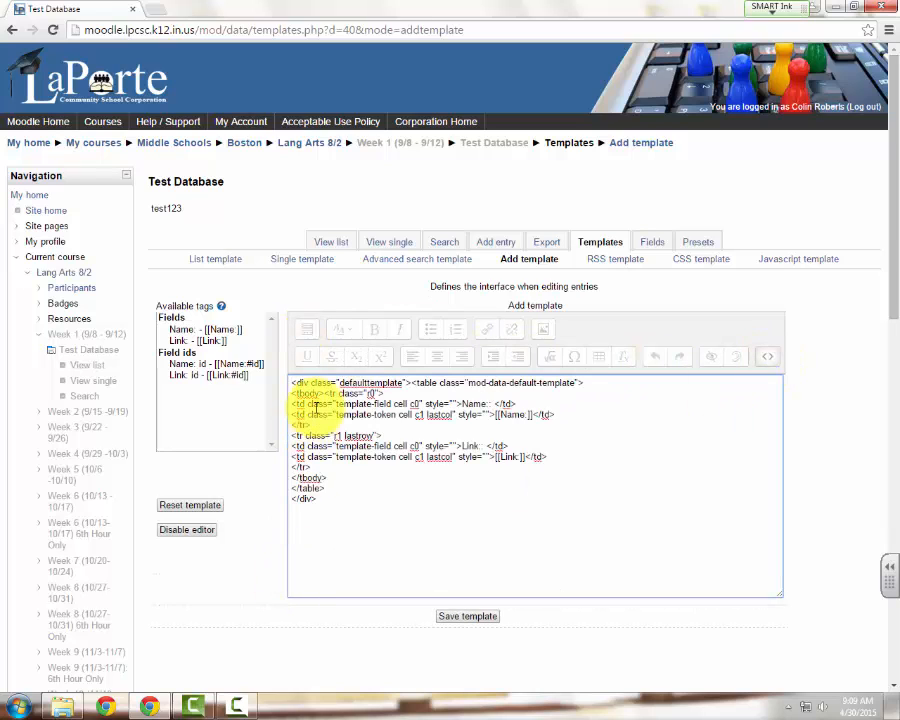
{"action": "left_click", "coordinate": [768, 356]}
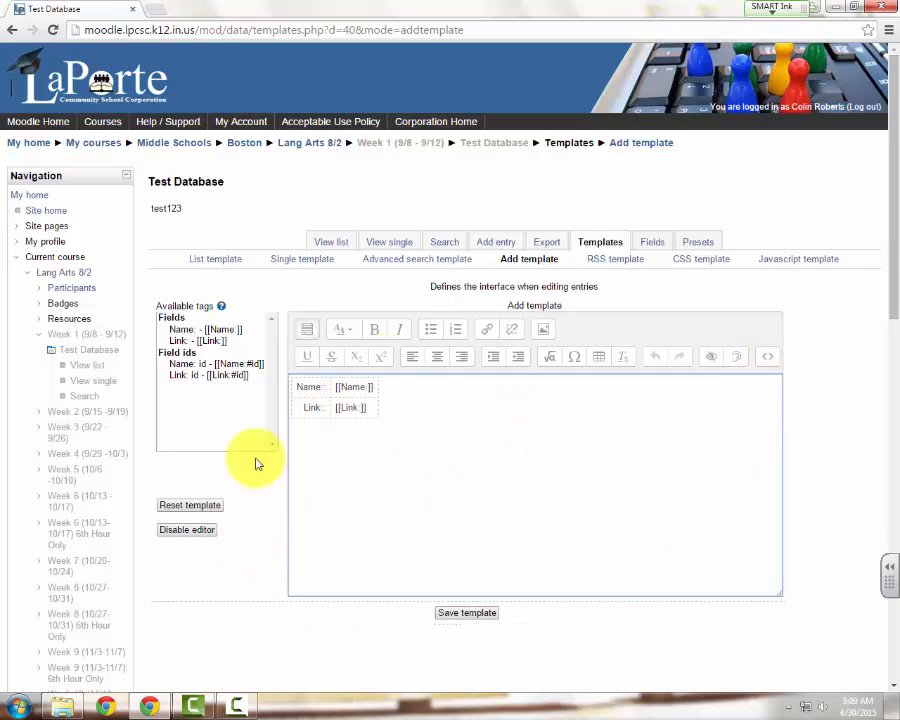
Reset the Add template and save it
{"action": "left_click", "coordinate": [200, 506]}
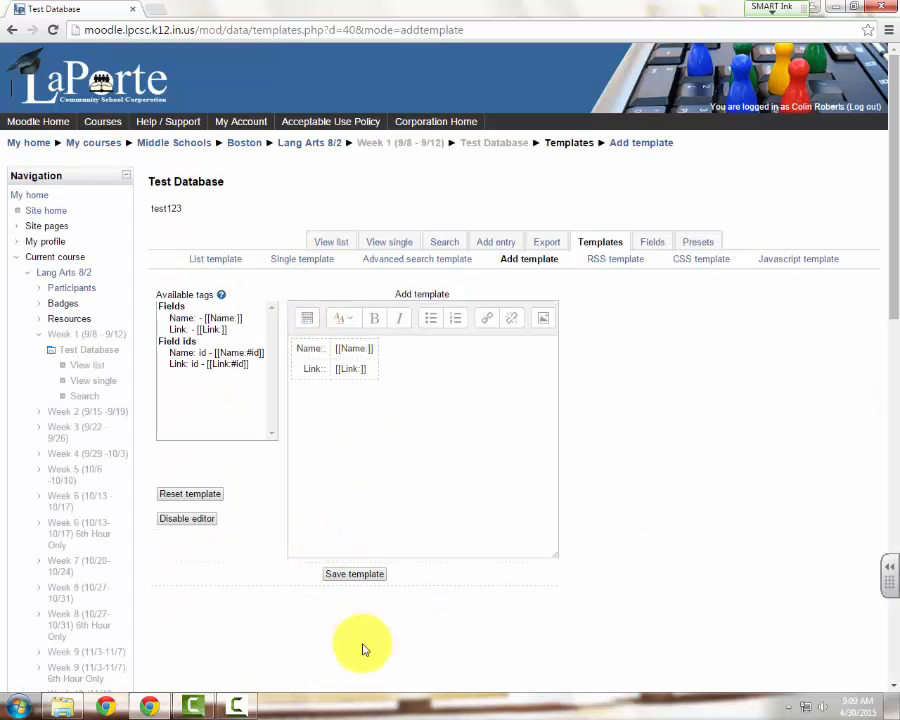
{"action": "left_click", "coordinate": [362, 576]}
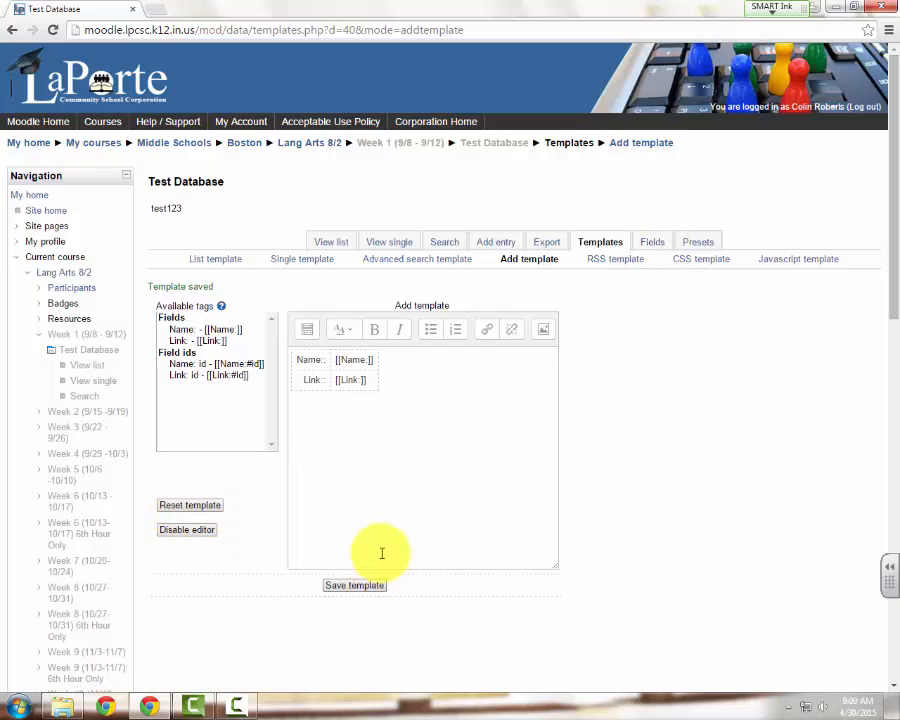
{"action": "left_click", "coordinate": [342, 590]}
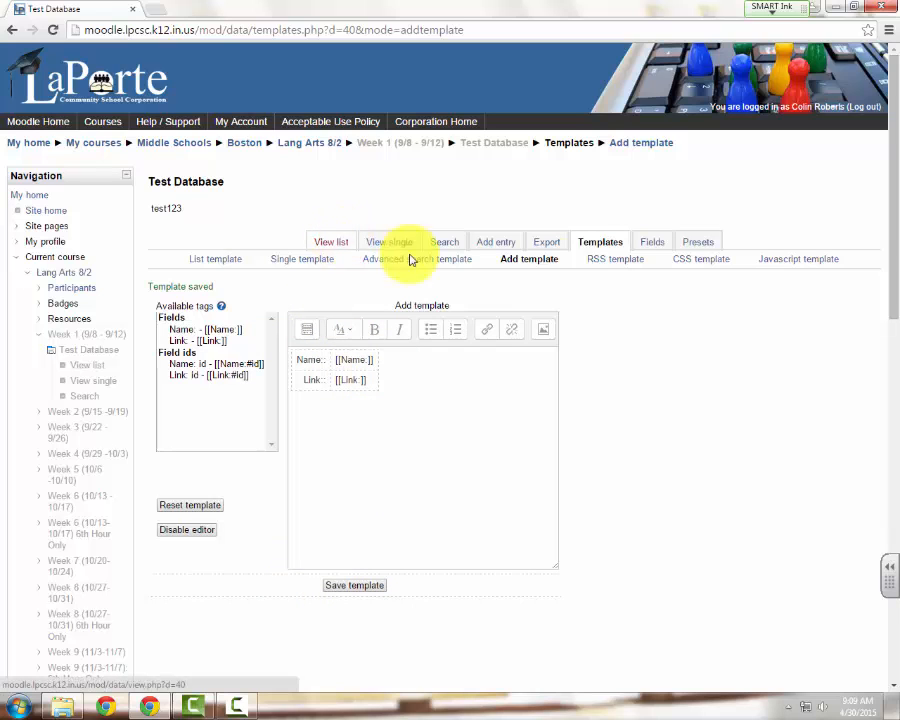
Open the new entry form and examine the Name and Link areas that students fill in
{"action": "left_click", "coordinate": [510, 250]}
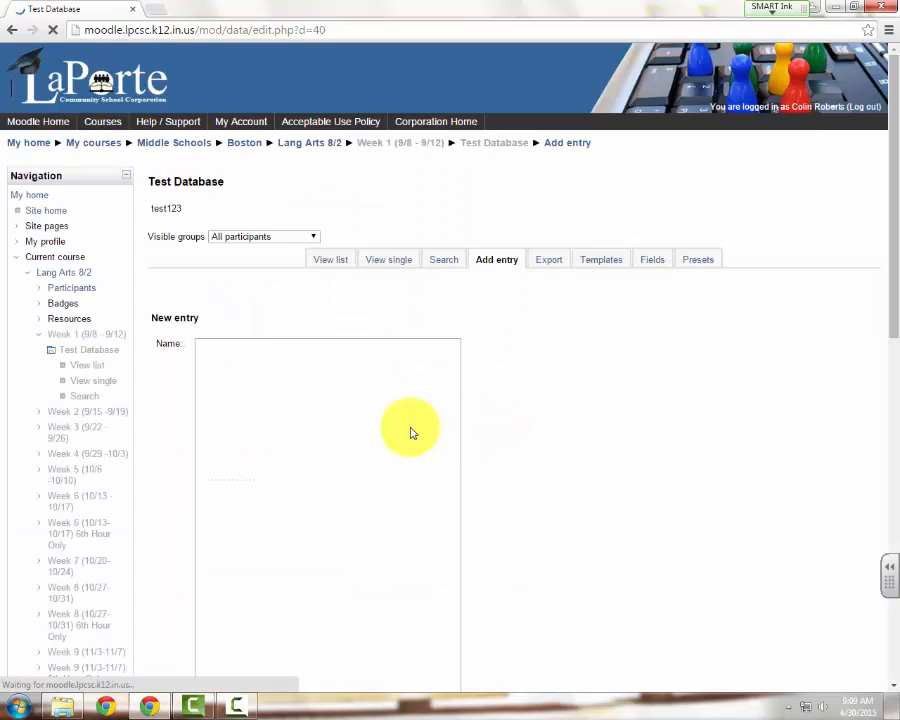
{"action": "scroll", "coordinate": [260, 347], "scroll_direction": "down", "scroll_amount": 1}
{"action": "scroll", "coordinate": [265, 360], "scroll_direction": "down", "scroll_amount": 5}
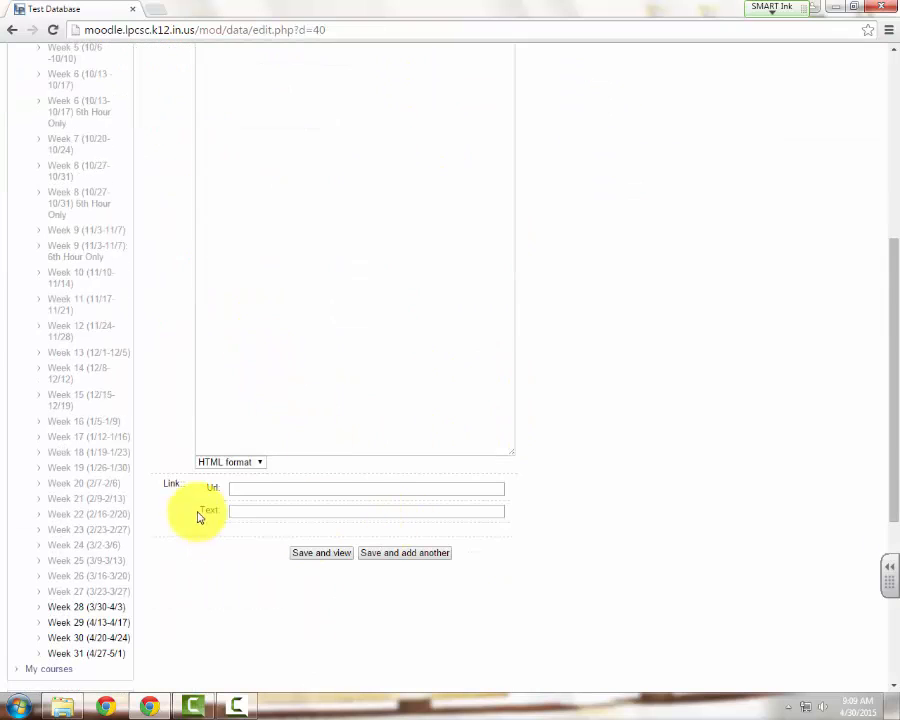
{"action": "scroll", "coordinate": [279, 462], "scroll_direction": "up", "scroll_amount": 4}
{"action": "left_click", "coordinate": [252, 286]}
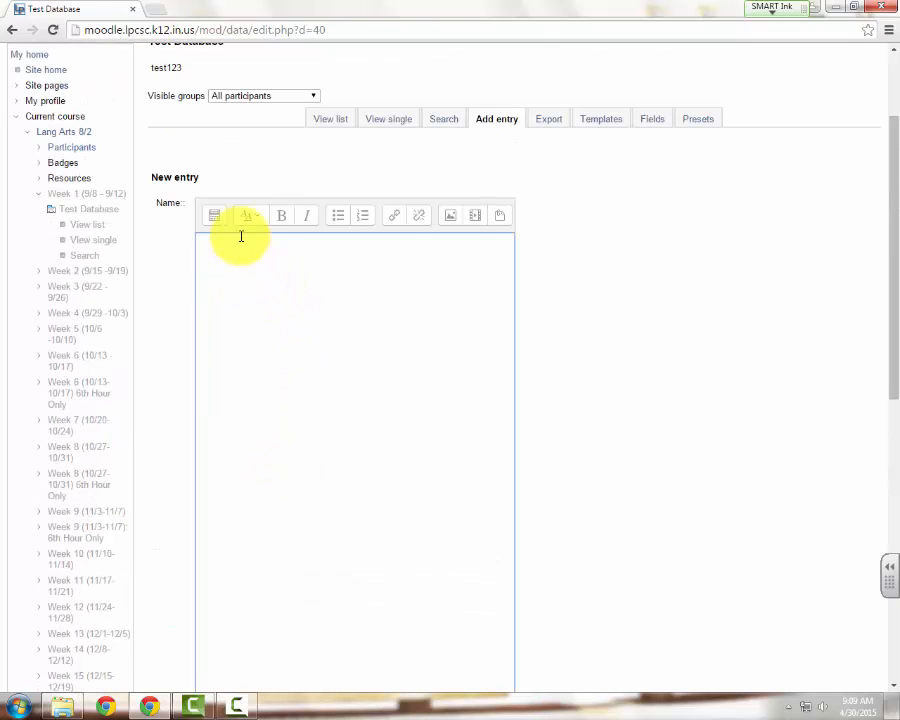
{"action": "scroll", "coordinate": [254, 318], "scroll_direction": "down", "scroll_amount": 3}
{"action": "scroll", "coordinate": [256, 335], "scroll_direction": "down", "scroll_amount": 2}
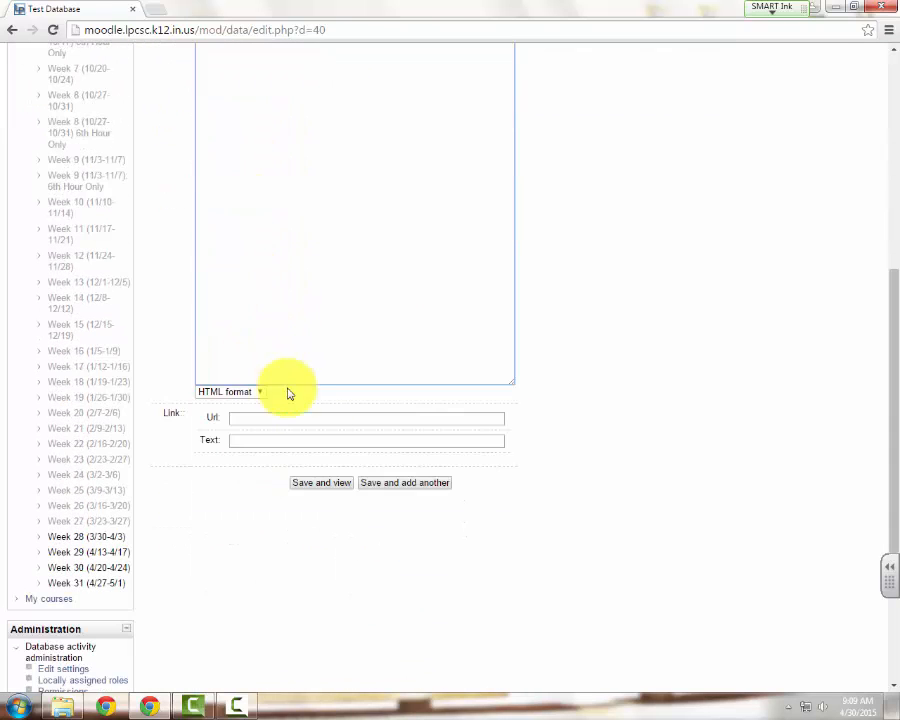
{"action": "scroll", "coordinate": [280, 380], "scroll_direction": "up", "scroll_amount": 6}
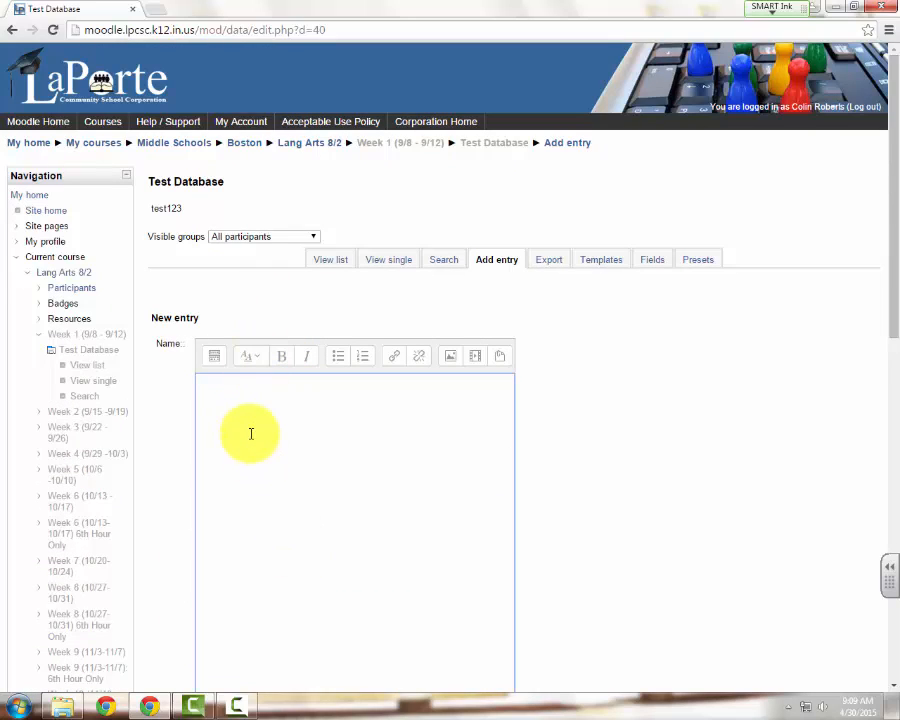
{"action": "scroll", "coordinate": [251, 432], "scroll_direction": "down", "scroll_amount": 4}
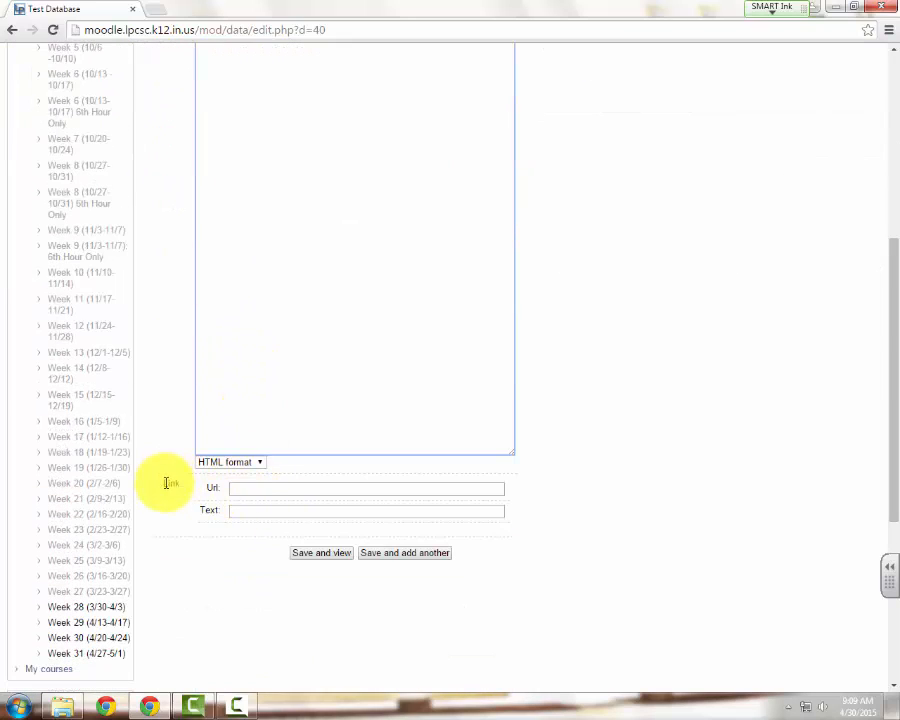
Try to save the new entry with the Name, Url and Text inputs left blank and add another
{"action": "left_click", "coordinate": [242, 488]}
{"action": "left_click", "coordinate": [254, 512]}
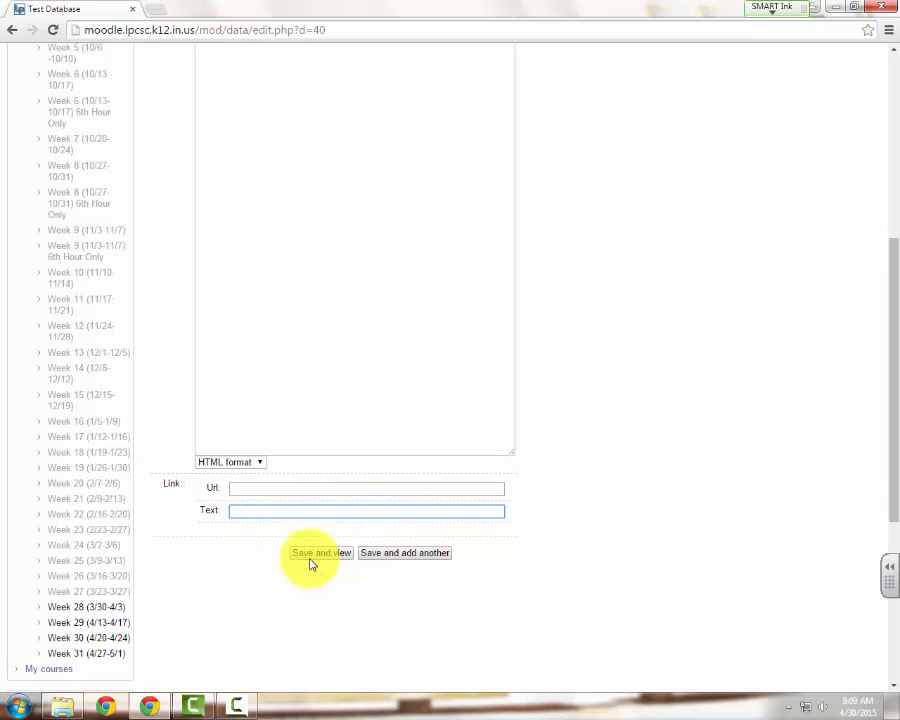
{"action": "left_click", "coordinate": [396, 553]}
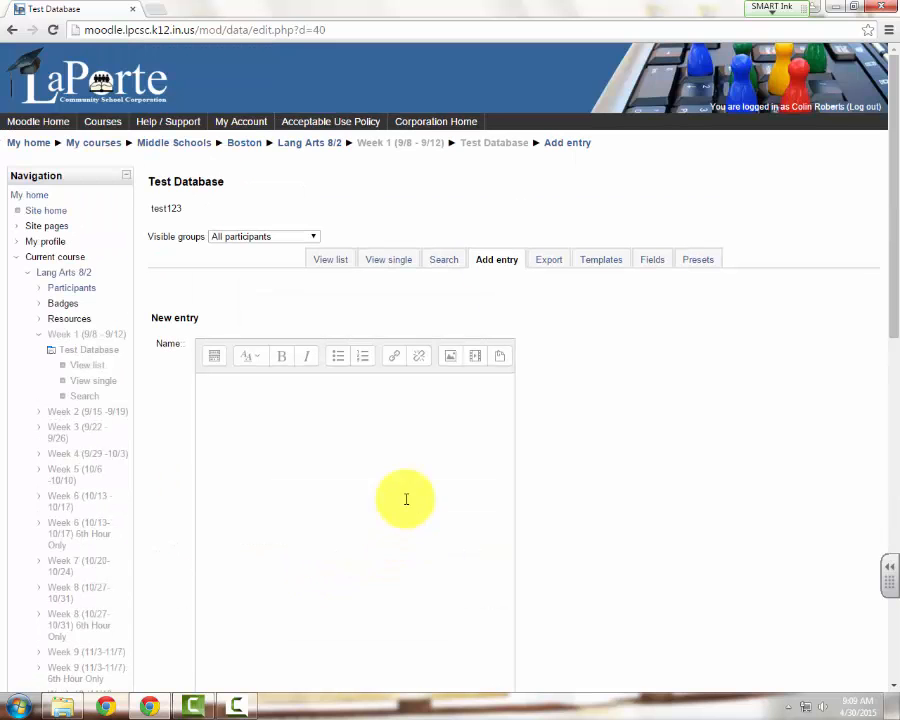
Check the database's list and single-entry views and the class groups that can be chosen as visible
{"action": "left_click", "coordinate": [341, 263]}
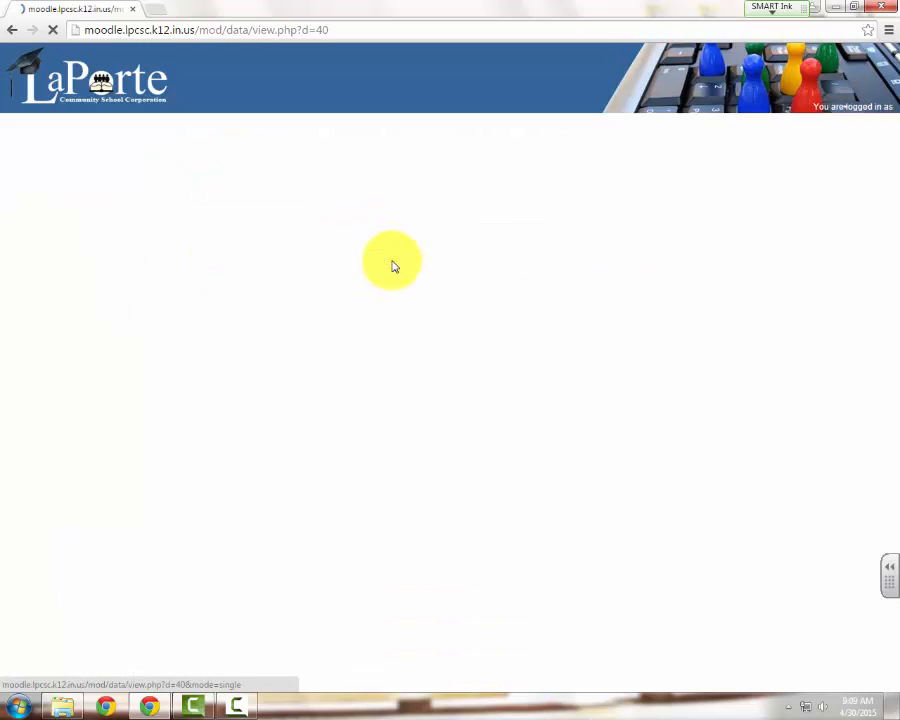
{"action": "left_click", "coordinate": [372, 260]}
{"action": "left_click", "coordinate": [295, 240]}
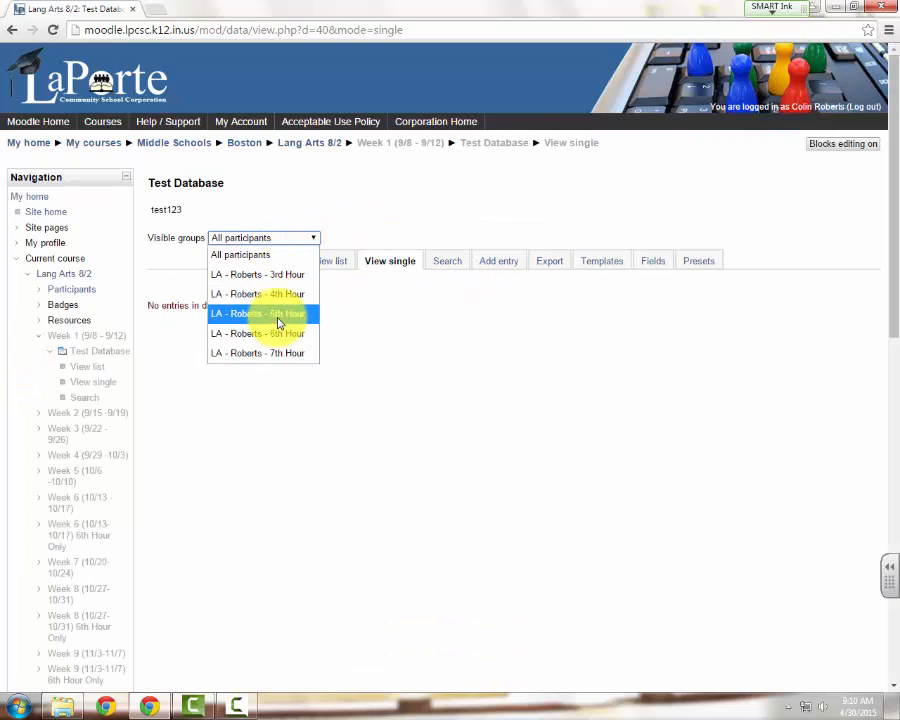
{"action": "left_click", "coordinate": [341, 187]}
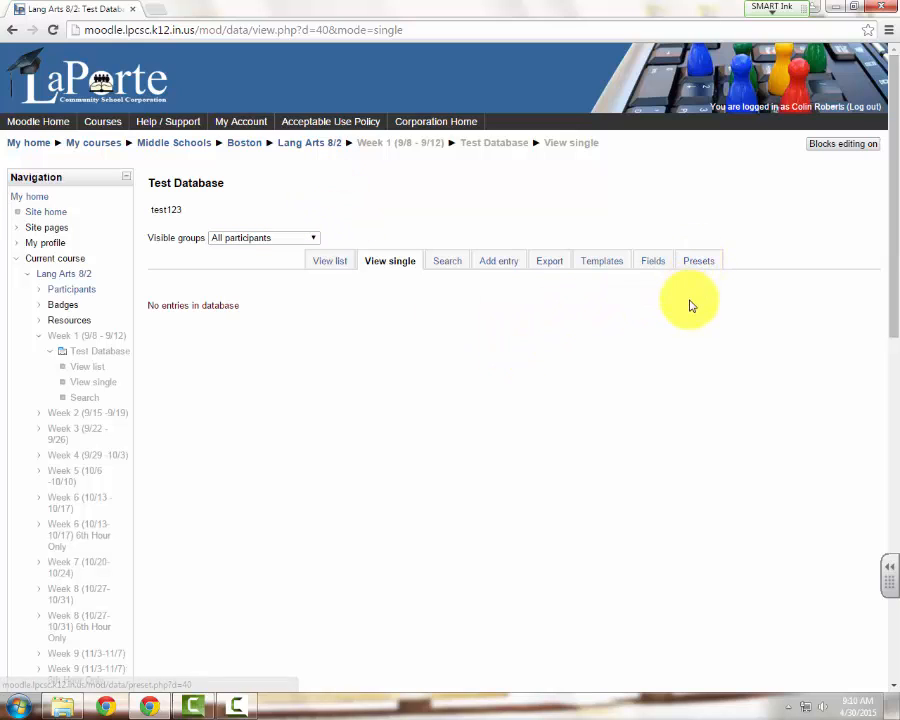
Review the database's search filters and the field types available for creating another field
{"action": "left_click", "coordinate": [440, 266]}
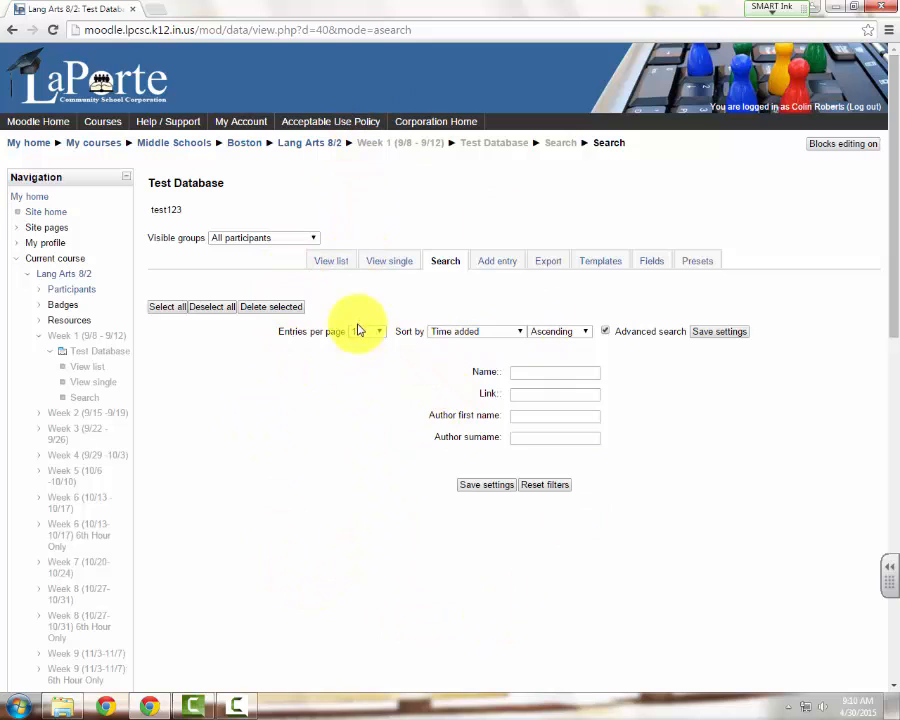
{"action": "left_click", "coordinate": [648, 259]}
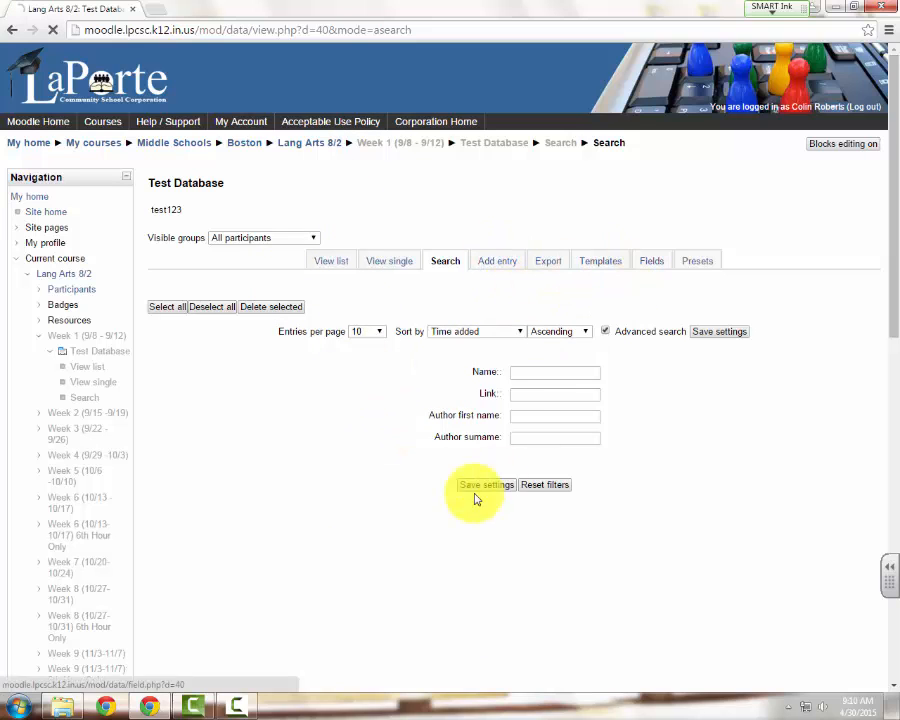
{"action": "left_click", "coordinate": [526, 373]}
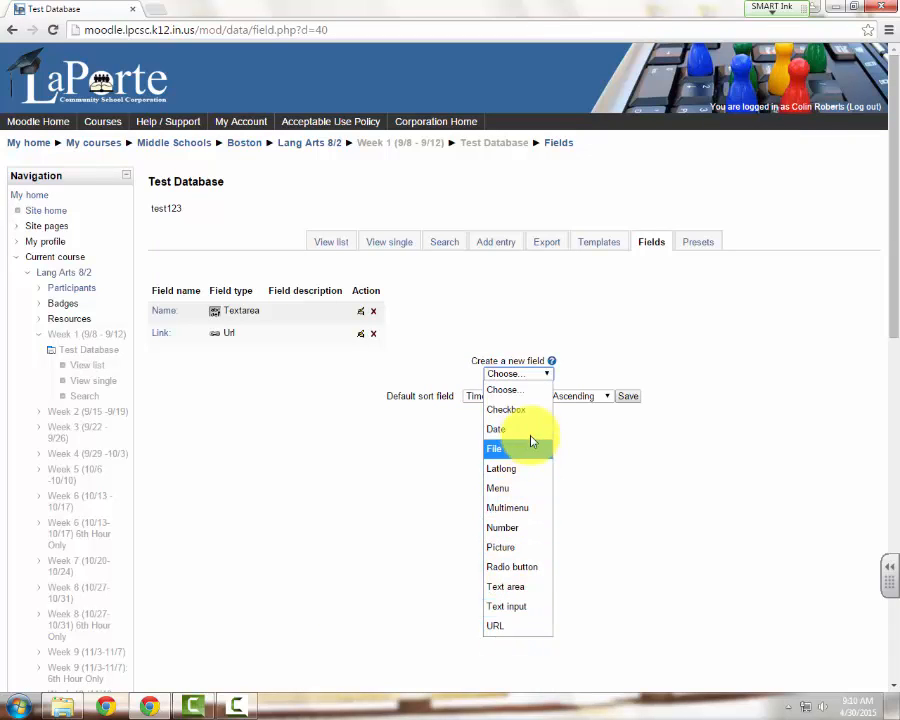
{"action": "left_click", "coordinate": [693, 441]}
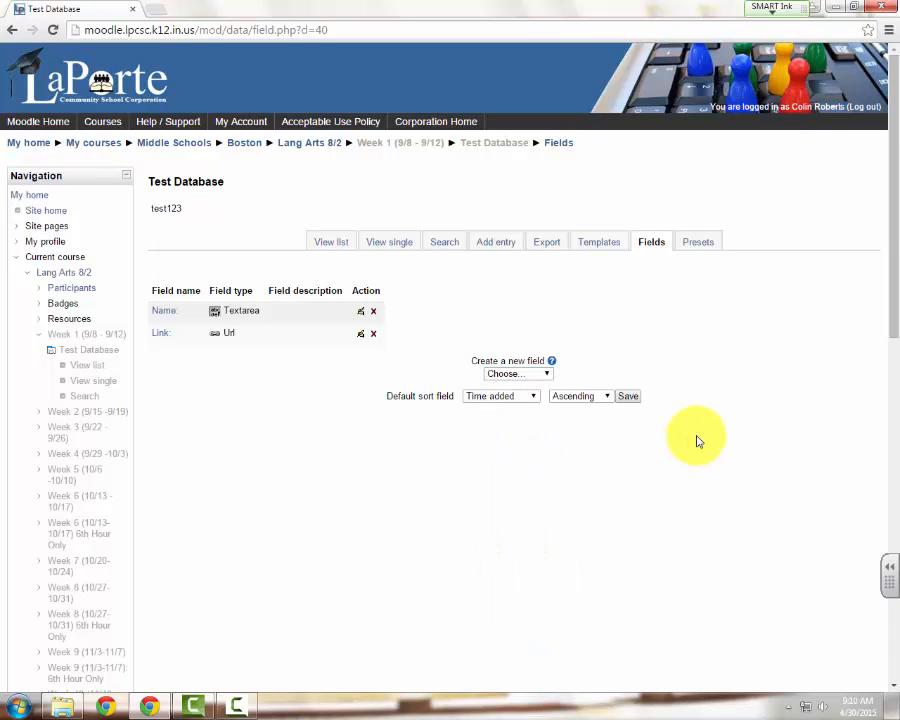